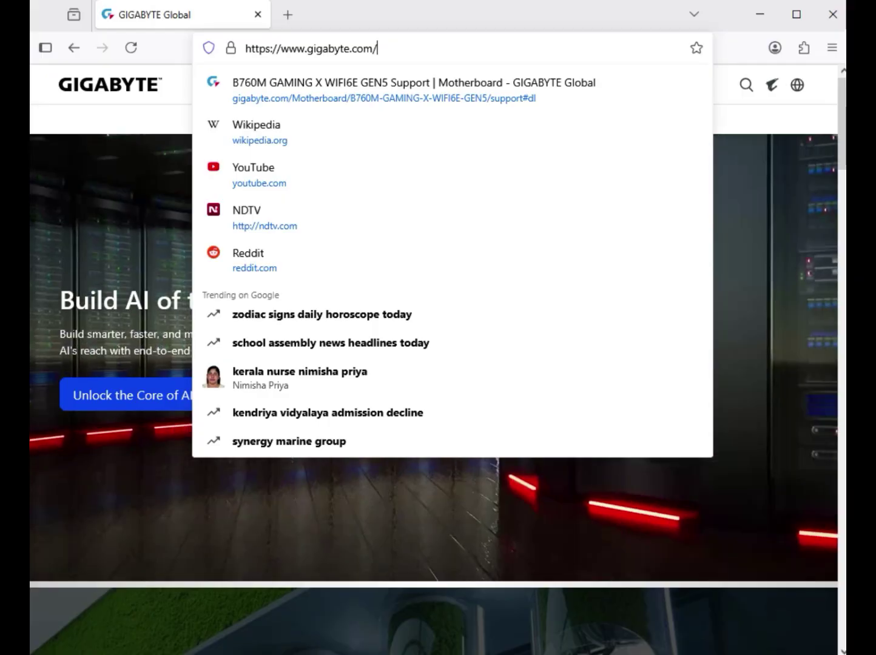
Step: Search the GIGABYTE site for "B760M GAMING WIFI6 PLUS GEN5" and filter the results to products
{"action": "key", "text": "Escape"}
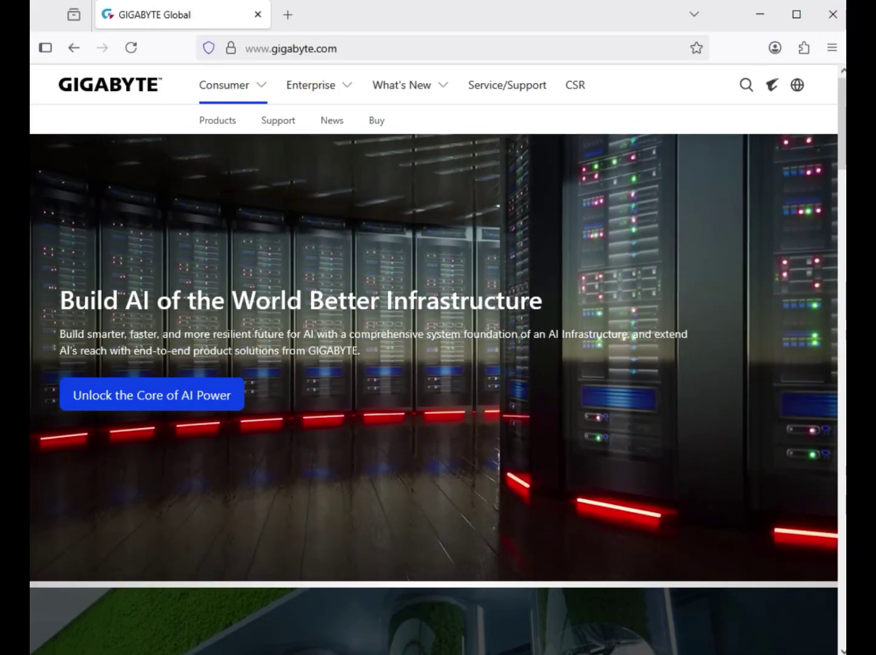
{"action": "left_click", "coordinate": [746, 84]}
{"action": "type", "text": "B760M GAMING WIFI6 PLUS GEN5"}
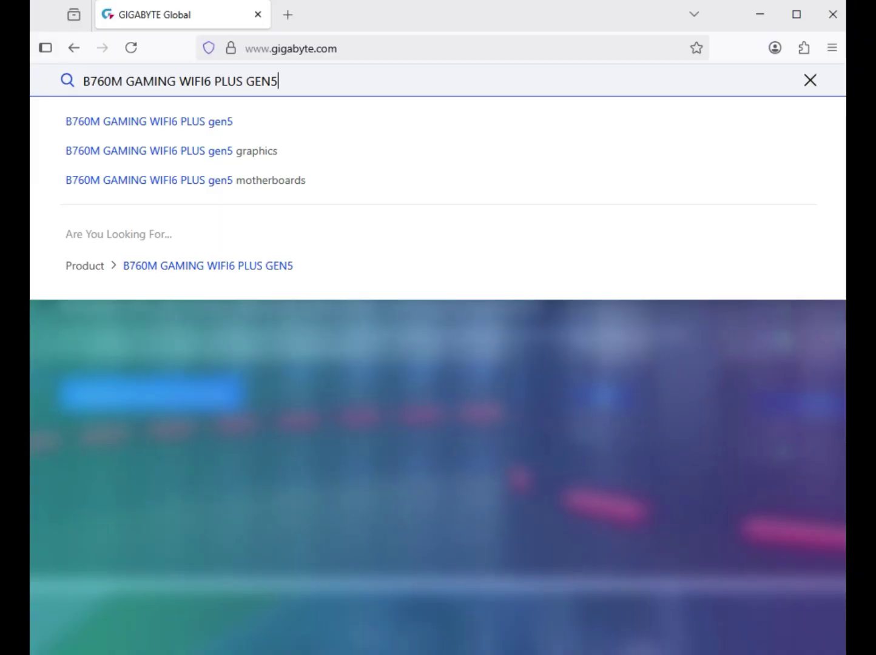
{"action": "key", "text": "Return"}
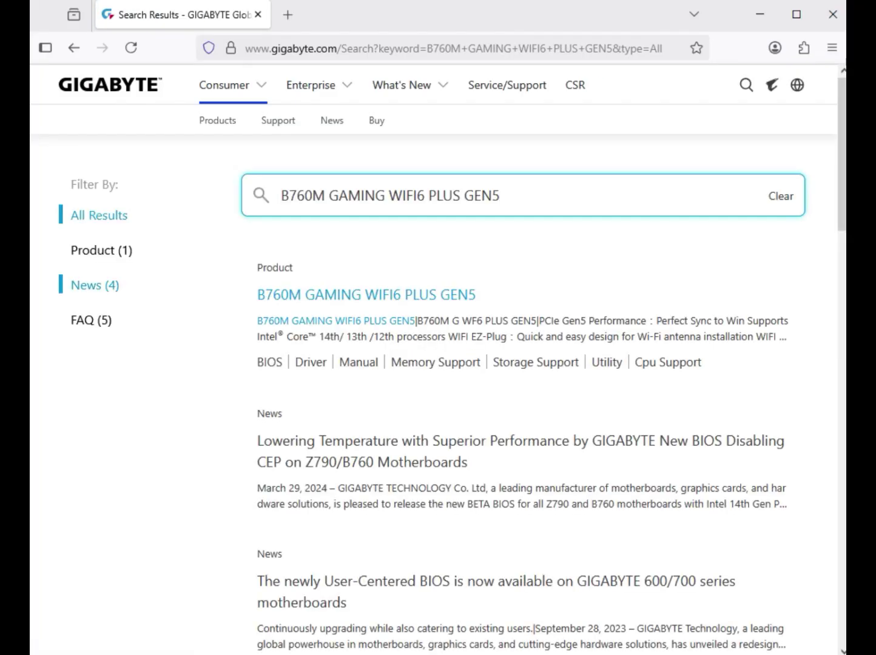
{"action": "left_click", "coordinate": [101, 250]}
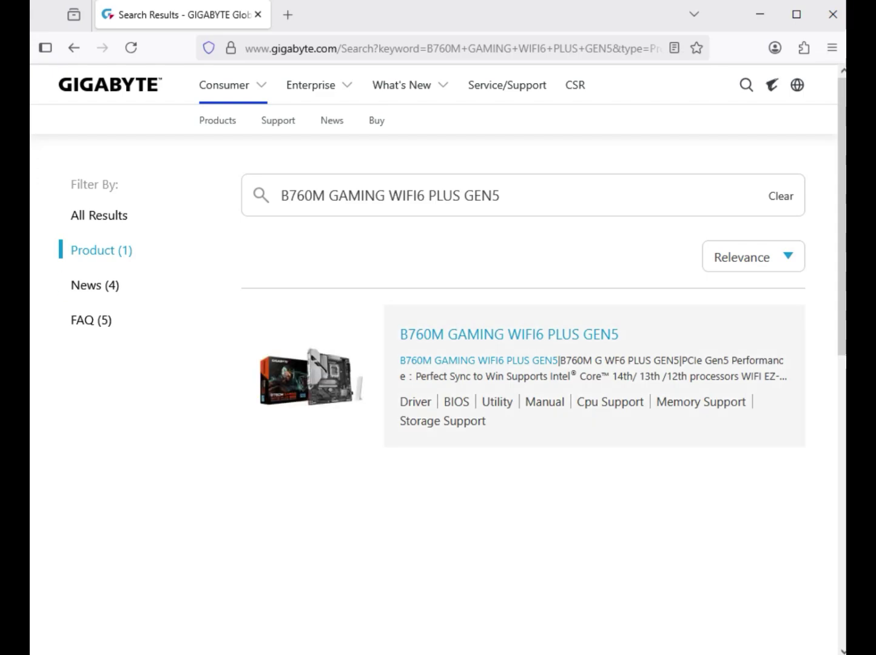
{"action": "key", "text": "ctrl+t"}
{"action": "type", "text": "www.gigabyte.com/Motherboard/B760M-GAMING-WIFI6-PLUS-GEN5"}
{"action": "key", "text": "Return"}
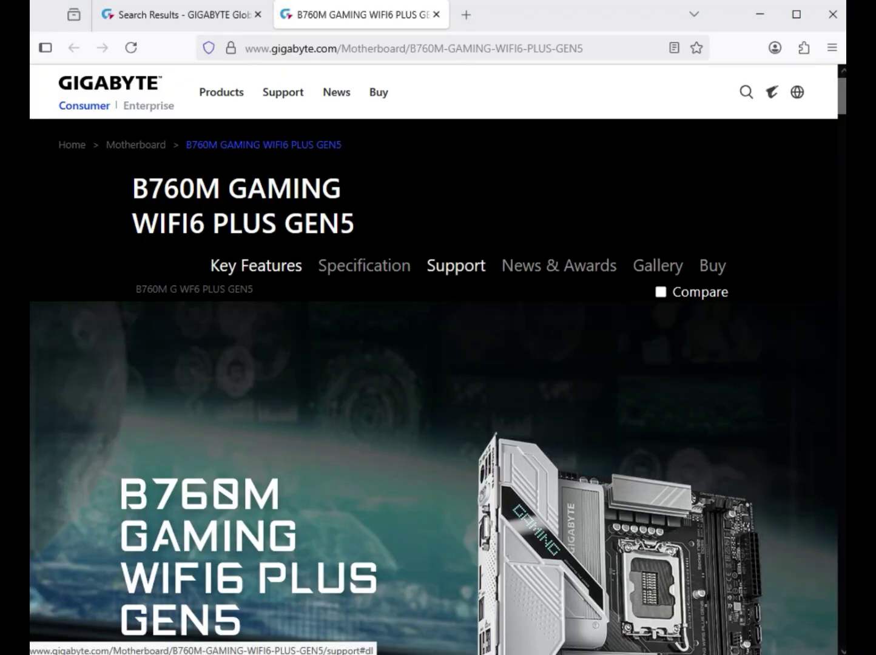
{"action": "left_click", "coordinate": [456, 266]}
{"action": "left_click_drag", "start_coordinate": [426, 266], "coordinate": [486, 266]}
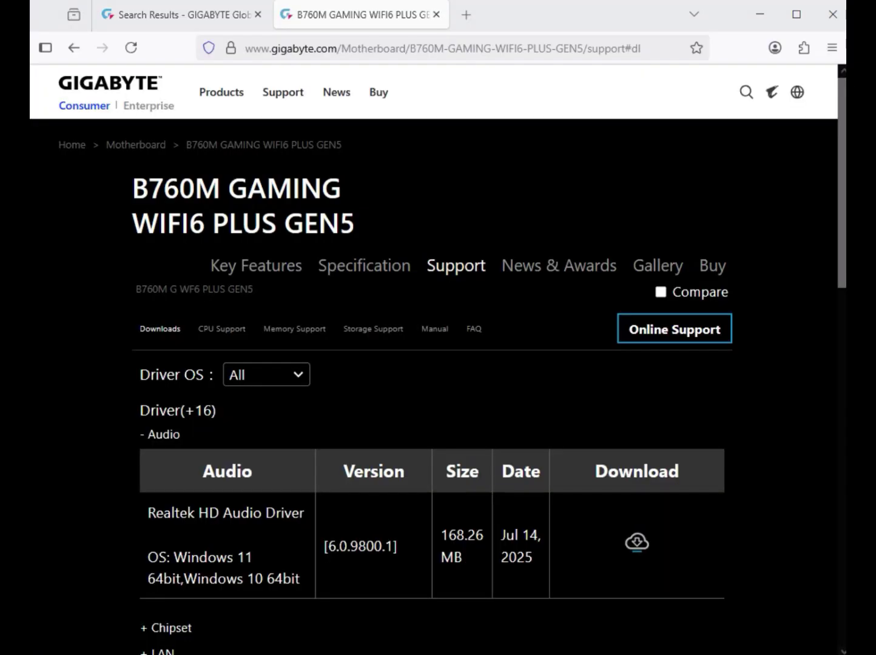
Step: Set the driver operating system filter to Windows 11 64bit
{"action": "key", "text": "alt+Down"}
{"action": "key", "text": "Up"}
{"action": "key", "text": "Up"}
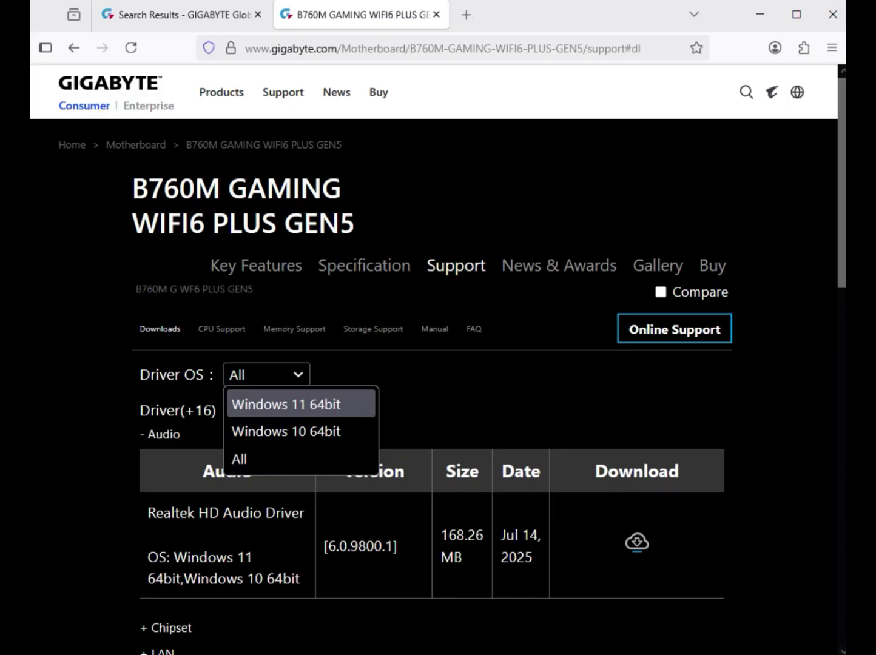
{"action": "key", "text": "Down"}
{"action": "key", "text": "Up"}
{"action": "key", "text": "Return"}
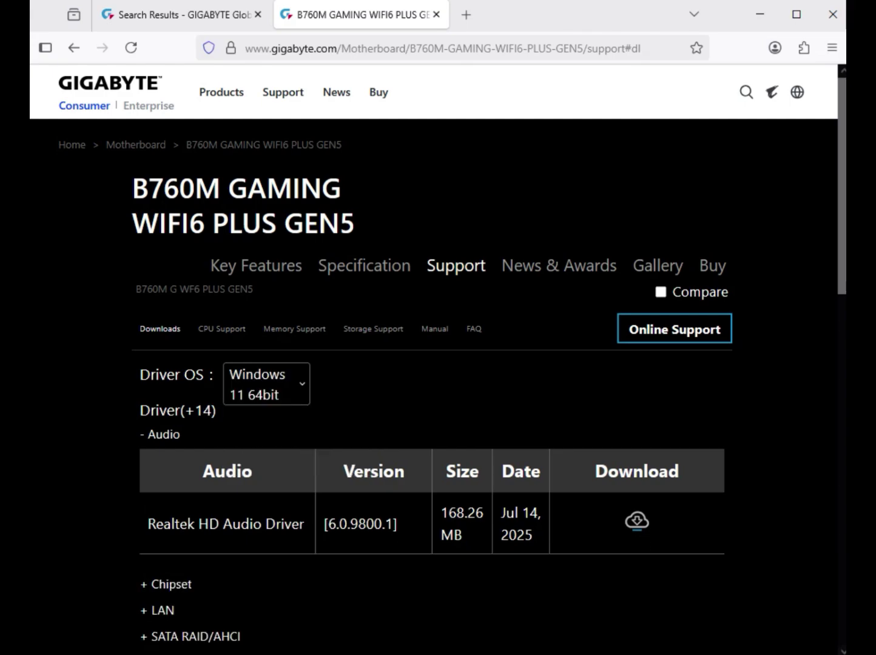
Step: Download the Realtek HD Audio Driver from the Audio category
{"action": "left_click_drag", "start_coordinate": [181, 434], "coordinate": [148, 434]}
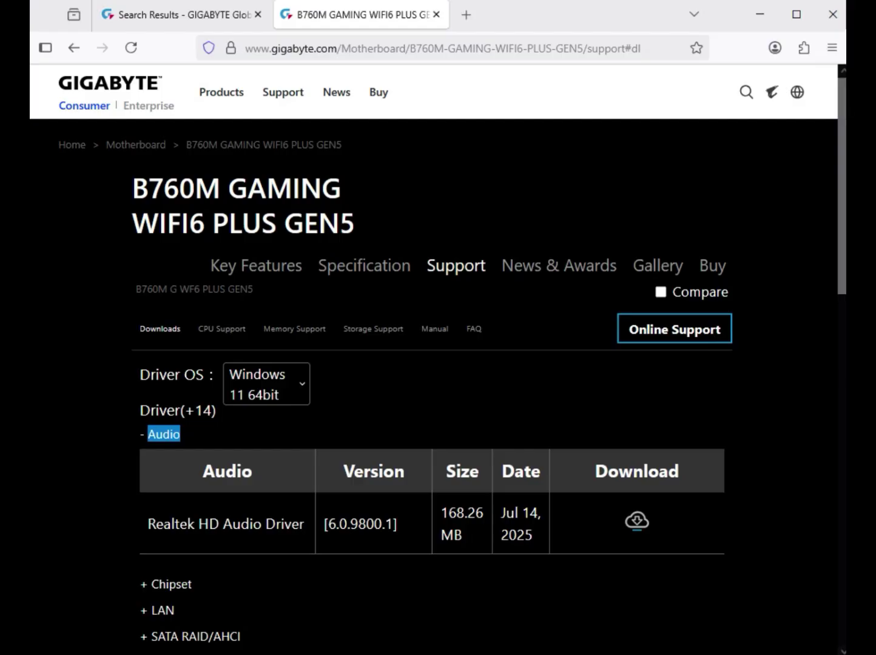
{"action": "left_click_drag", "start_coordinate": [155, 524], "coordinate": [540, 536]}
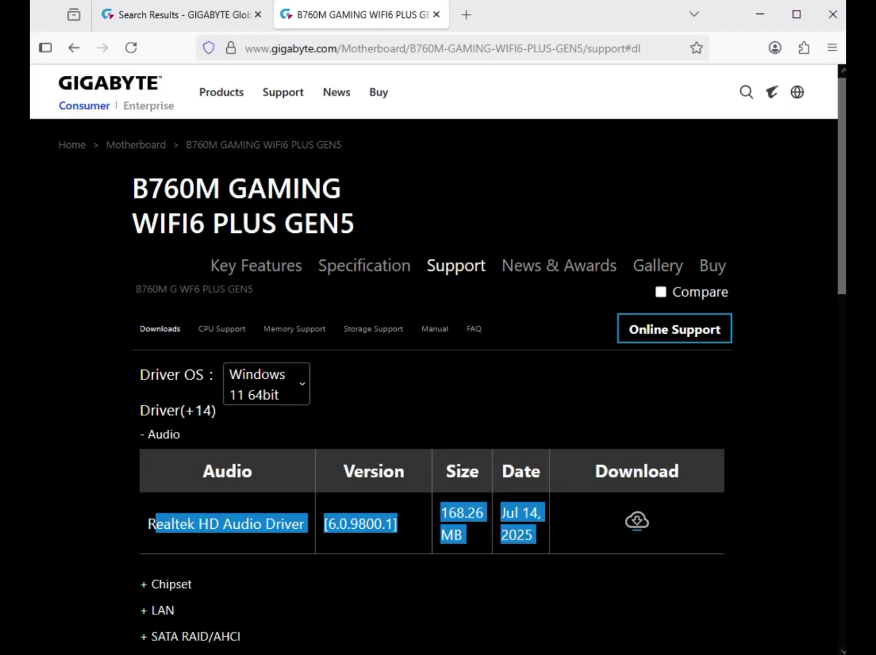
{"action": "left_click", "coordinate": [637, 520]}
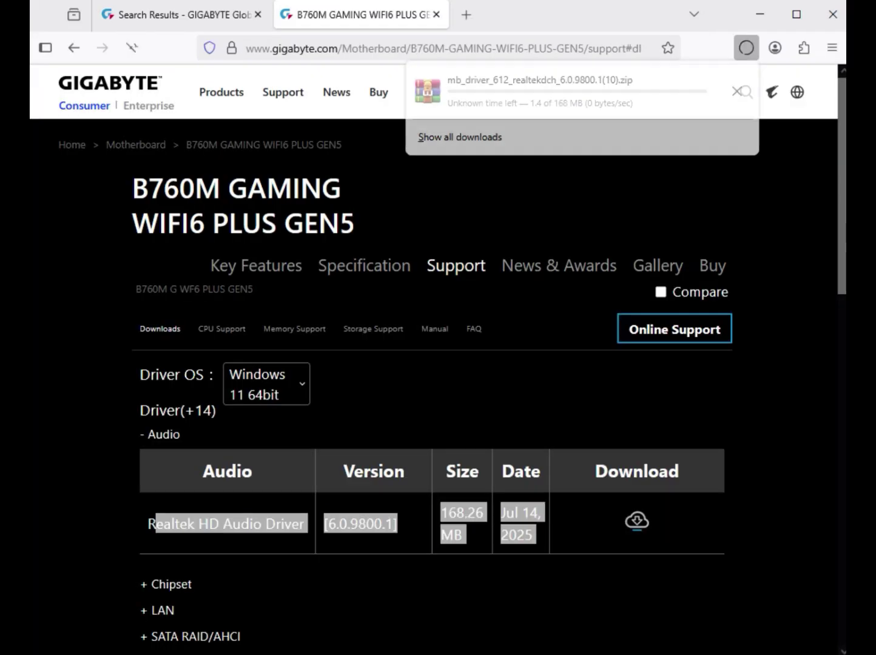
Step: Expand the Chipset category and download the Intel Serial I/O driver and the Intel Management Engine Firmware
{"action": "scroll", "coordinate": [432, 364], "scroll_direction": "down", "scroll_amount": 5}
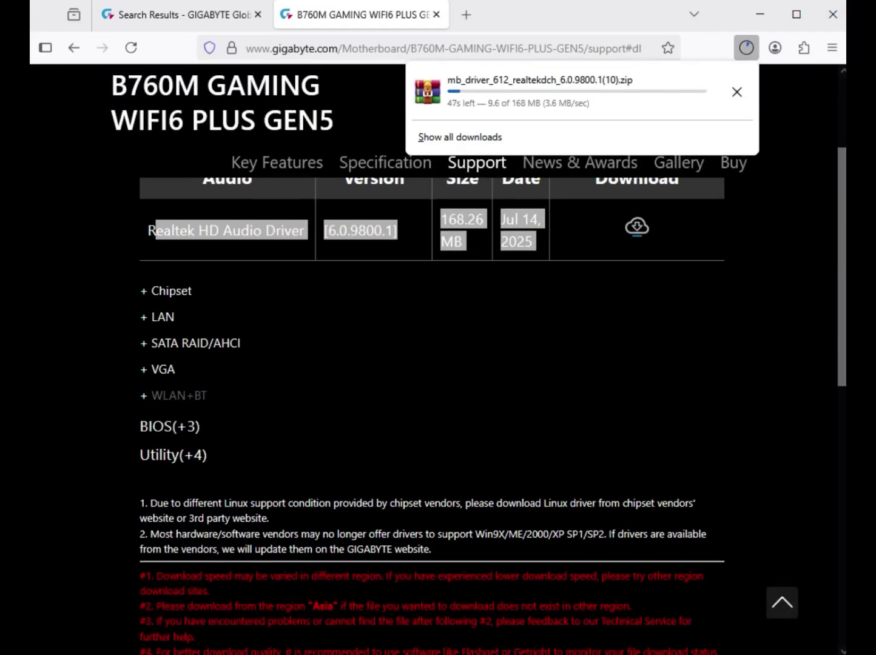
{"action": "left_click", "coordinate": [171, 291]}
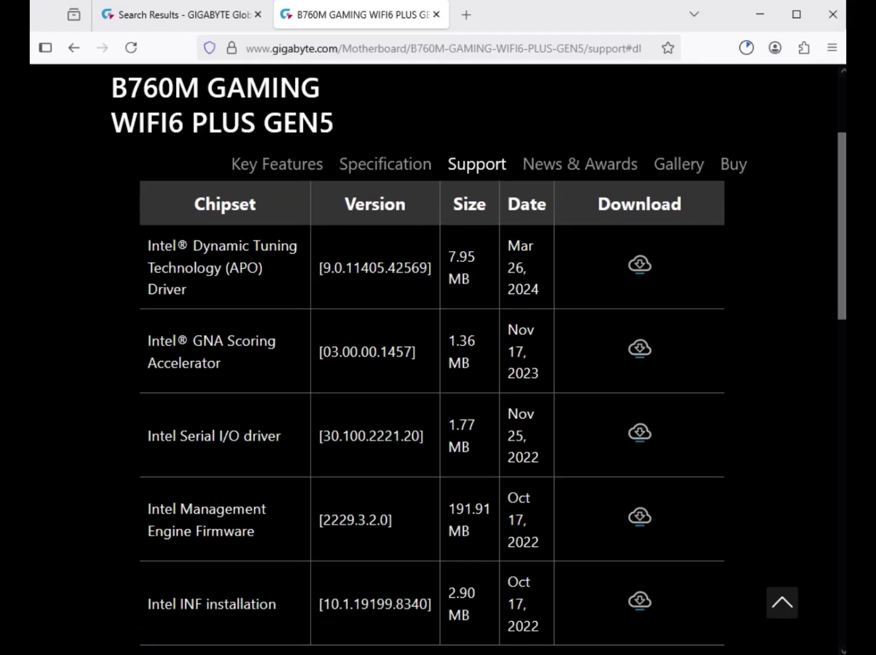
{"action": "left_click_drag", "start_coordinate": [180, 436], "coordinate": [284, 435]}
{"action": "left_click_drag", "start_coordinate": [149, 508], "coordinate": [258, 531]}
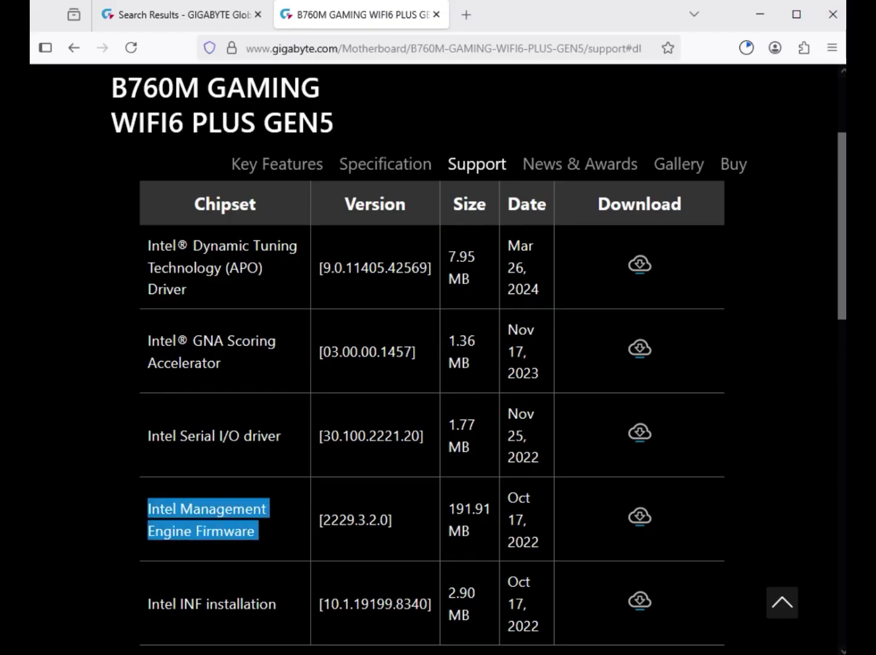
{"action": "left_click_drag", "start_coordinate": [148, 435], "coordinate": [639, 432]}
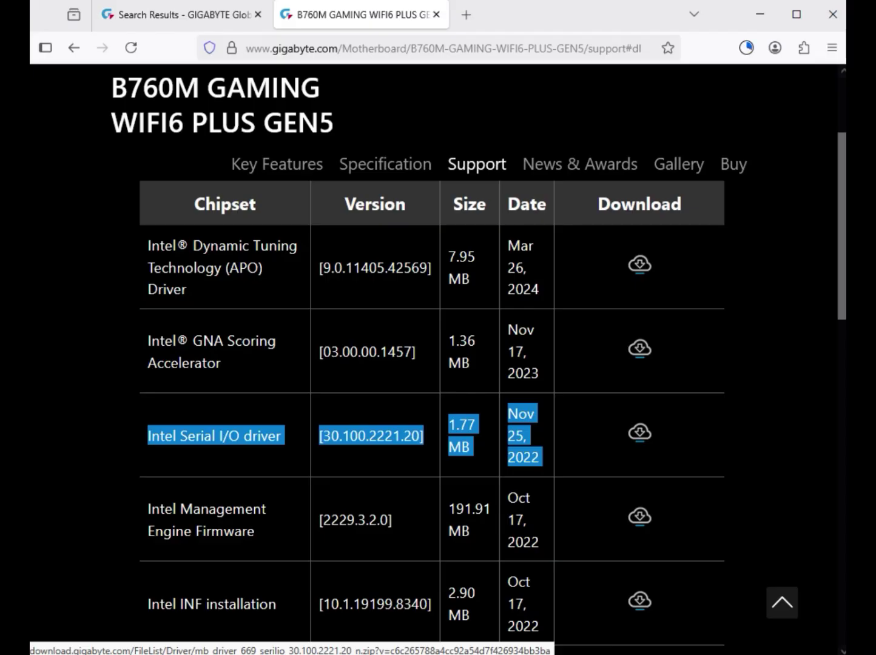
{"action": "left_click", "coordinate": [639, 432]}
{"action": "left_click", "coordinate": [764, 432]}
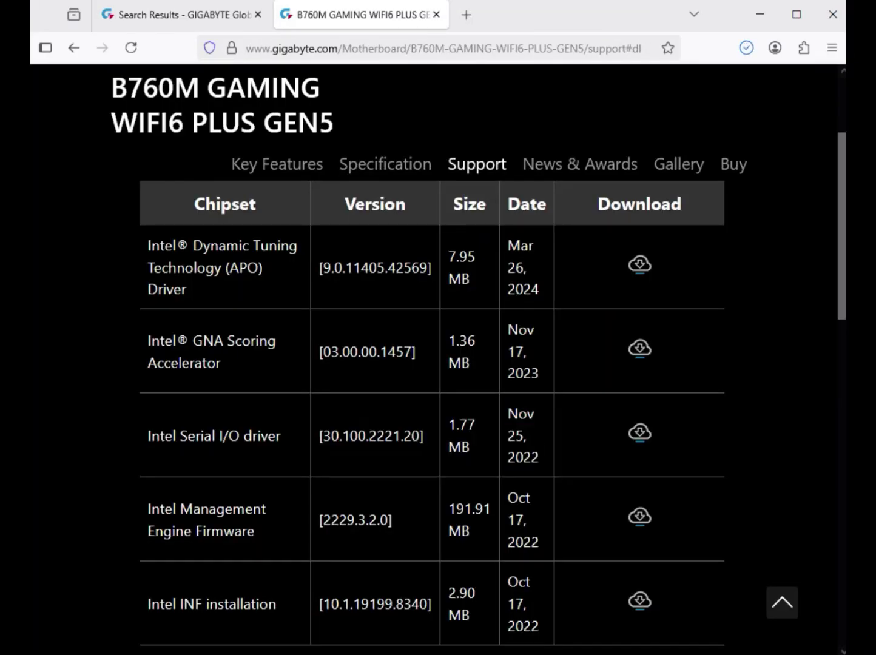
{"action": "left_click_drag", "start_coordinate": [149, 508], "coordinate": [639, 517]}
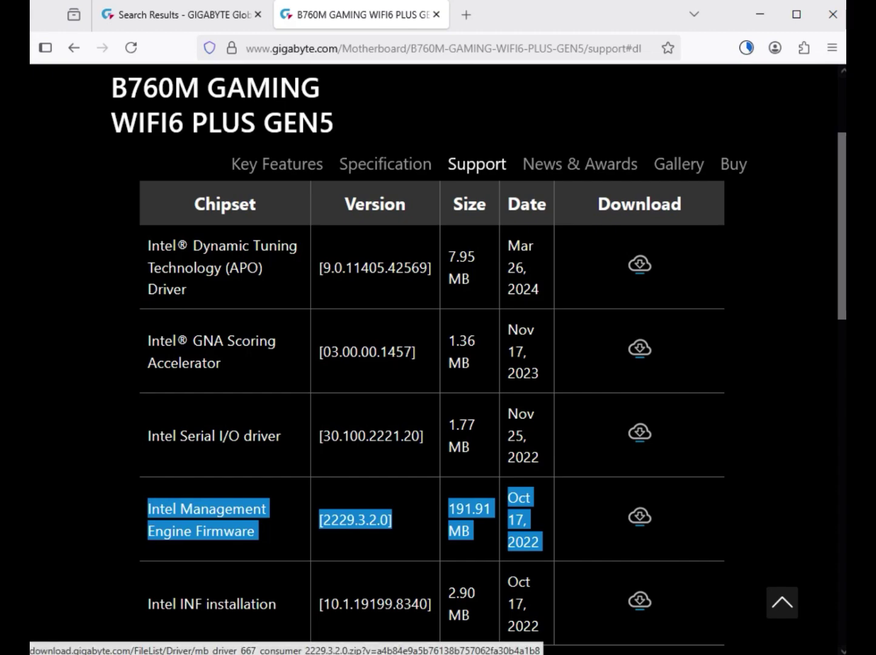
{"action": "left_click", "coordinate": [640, 516]}
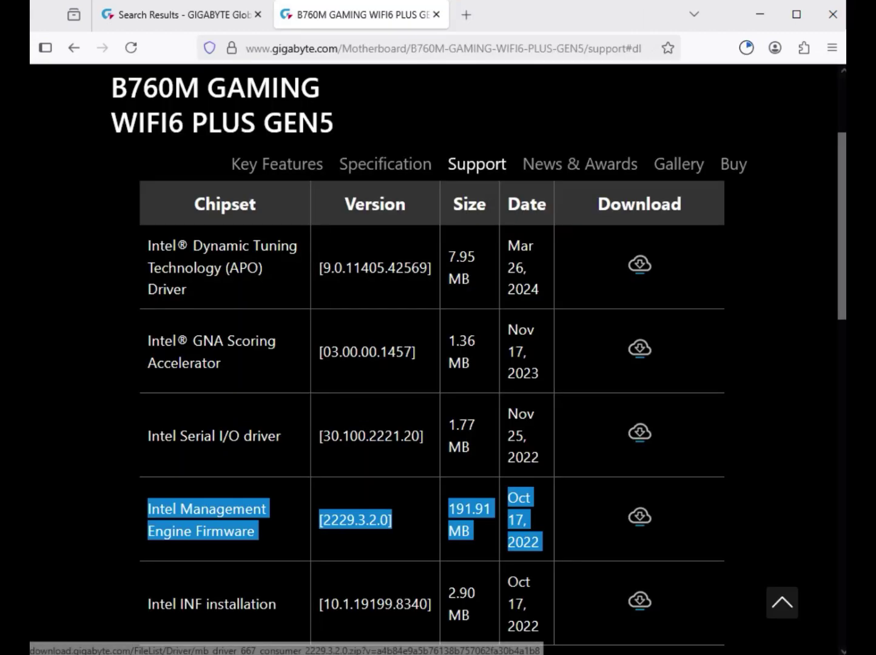
Step: Expand the LAN category and download the Realtek LAN Driver version 11.24.0318.2025
{"action": "scroll", "coordinate": [639, 516], "scroll_direction": "down", "scroll_amount": 2}
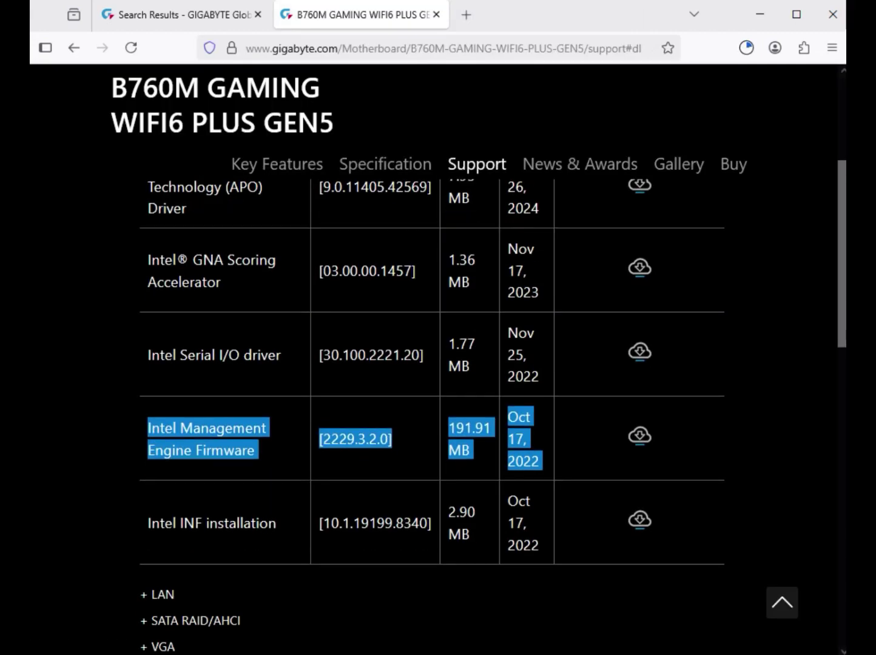
{"action": "scroll", "coordinate": [431, 364], "scroll_direction": "down", "scroll_amount": 4}
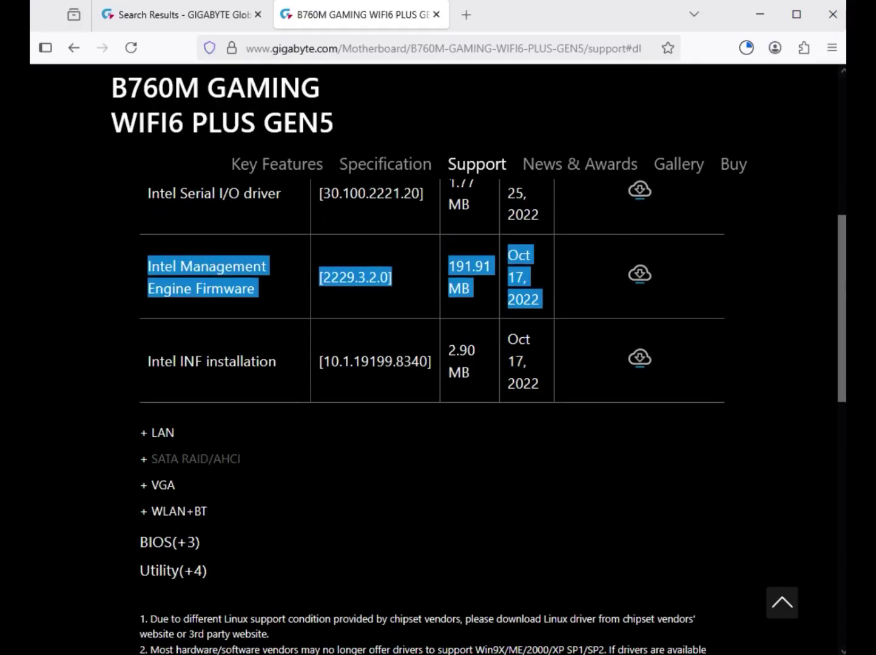
{"action": "double_click", "coordinate": [162, 432]}
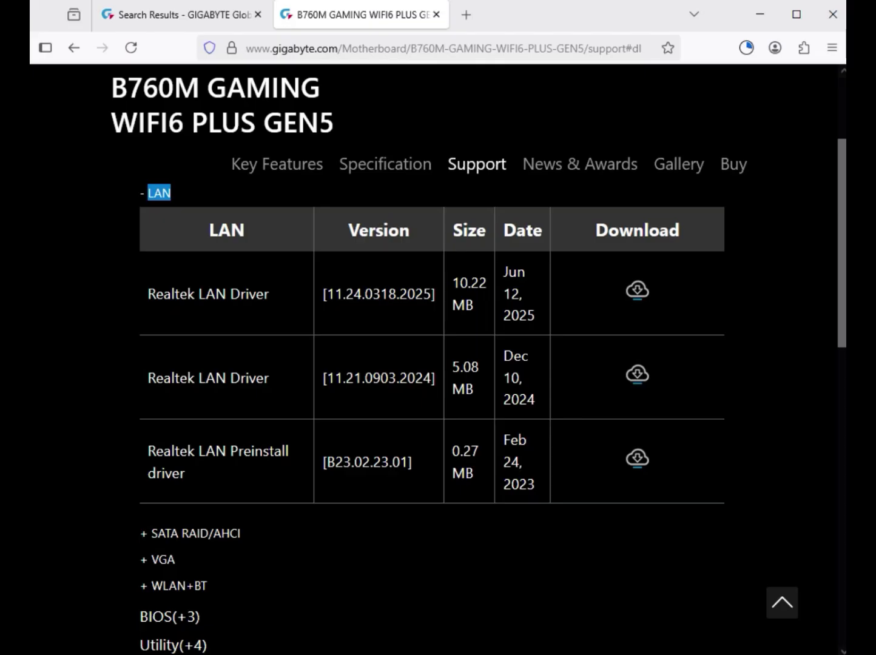
{"action": "left_click_drag", "start_coordinate": [148, 293], "coordinate": [527, 294]}
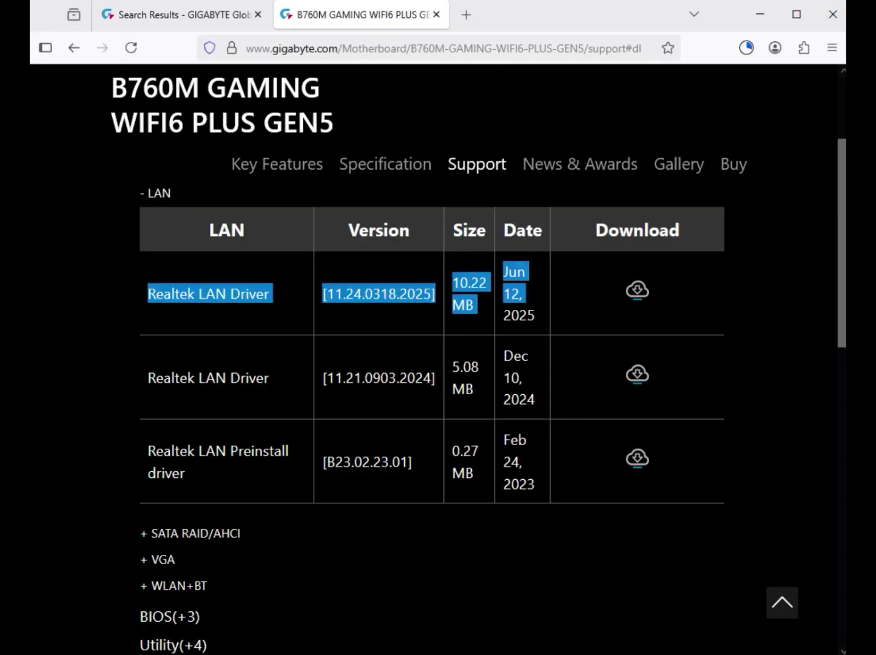
{"action": "left_click", "coordinate": [637, 290]}
Step: Expand the VGA category and download the Intel Graphic Driver
{"action": "scroll", "coordinate": [436, 394], "scroll_direction": "down", "scroll_amount": 2}
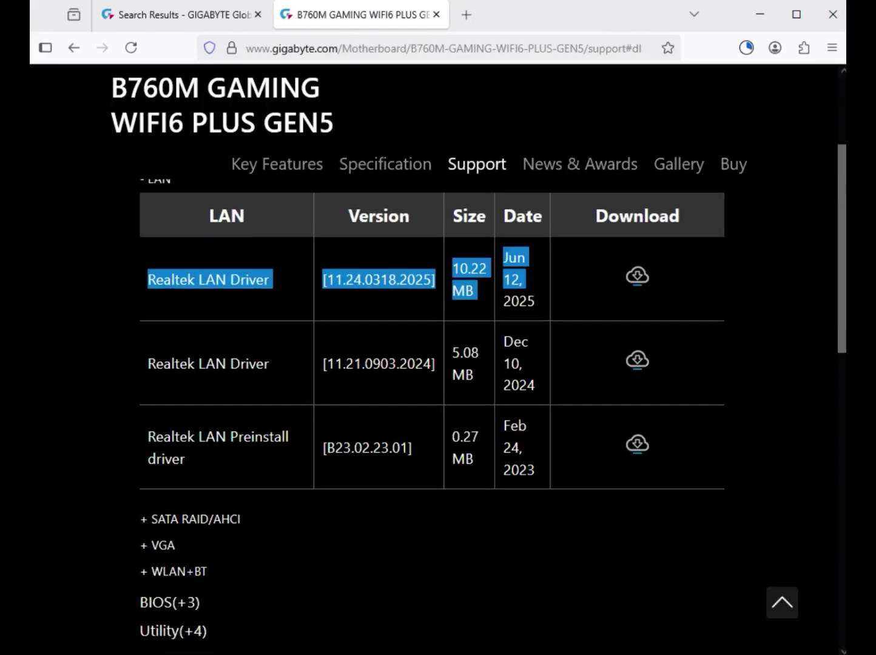
{"action": "left_click", "coordinate": [161, 478]}
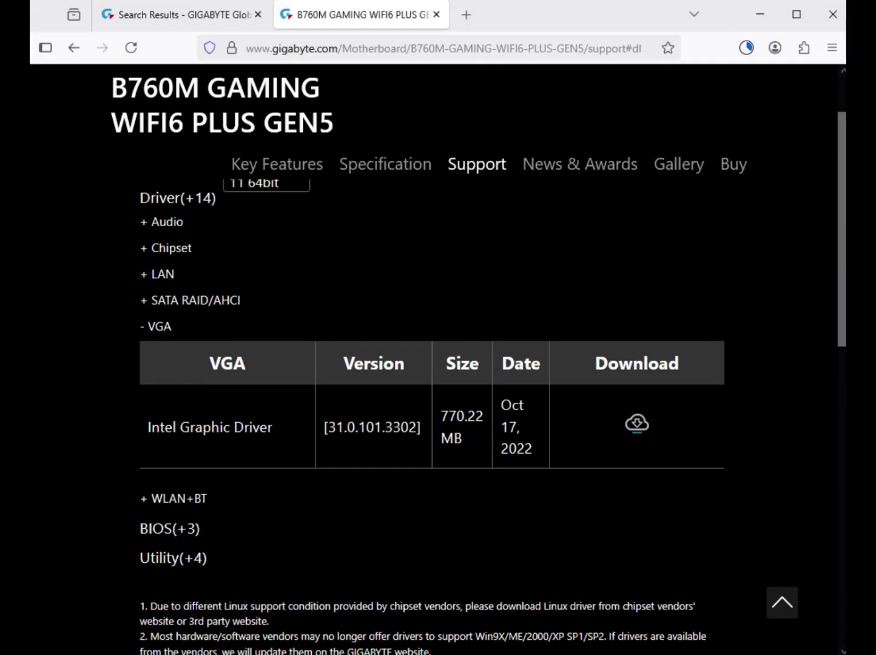
{"action": "left_click_drag", "start_coordinate": [181, 427], "coordinate": [464, 416]}
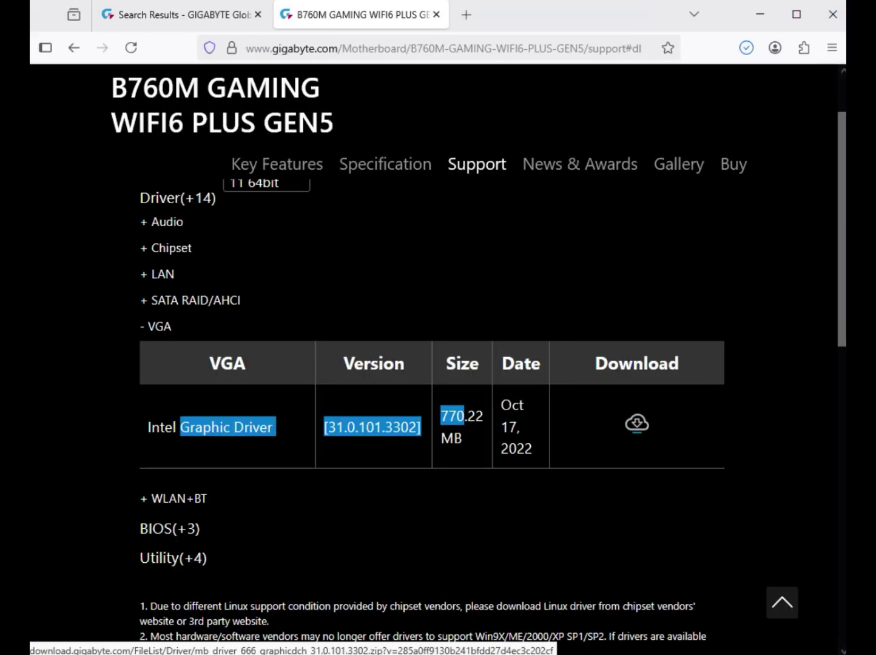
{"action": "left_click", "coordinate": [637, 423]}
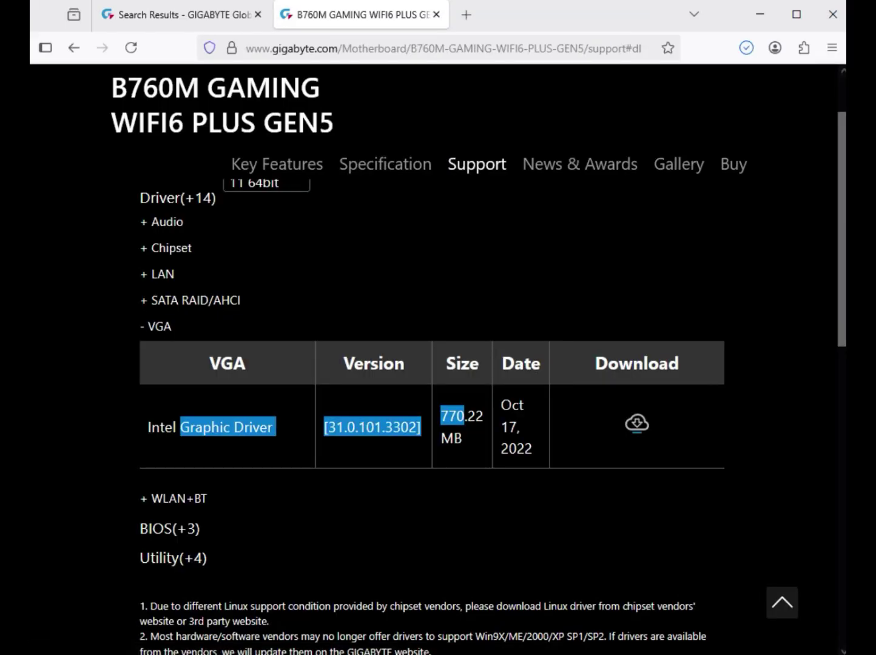
Step: Expand the WLAN+BT category and download the Realtek 8851 Bluetooth driver and the Realtek 8851 WIFI Driver
{"action": "left_click", "coordinate": [174, 499]}
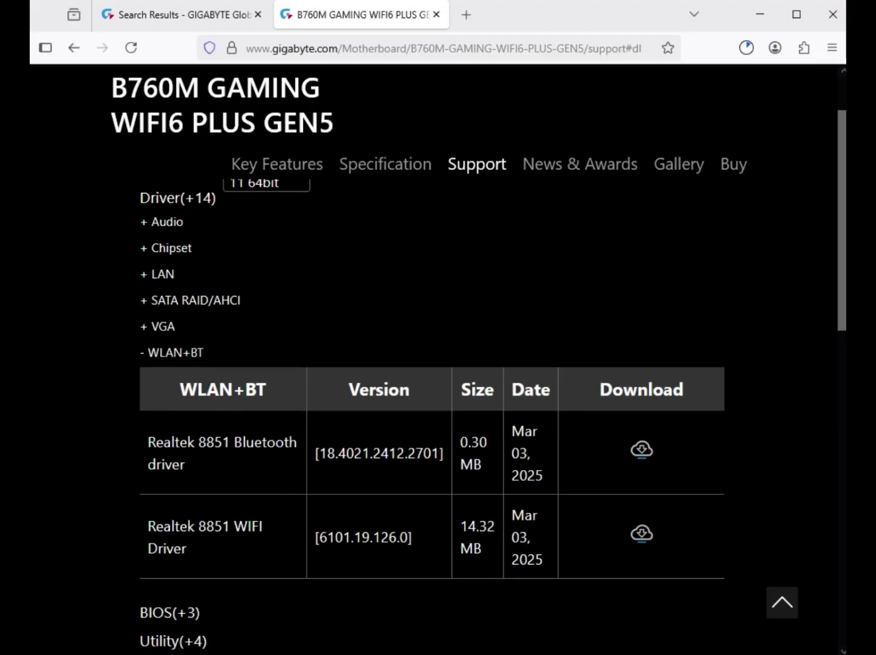
{"action": "left_click_drag", "start_coordinate": [234, 443], "coordinate": [189, 465]}
{"action": "left_click_drag", "start_coordinate": [234, 526], "coordinate": [189, 548]}
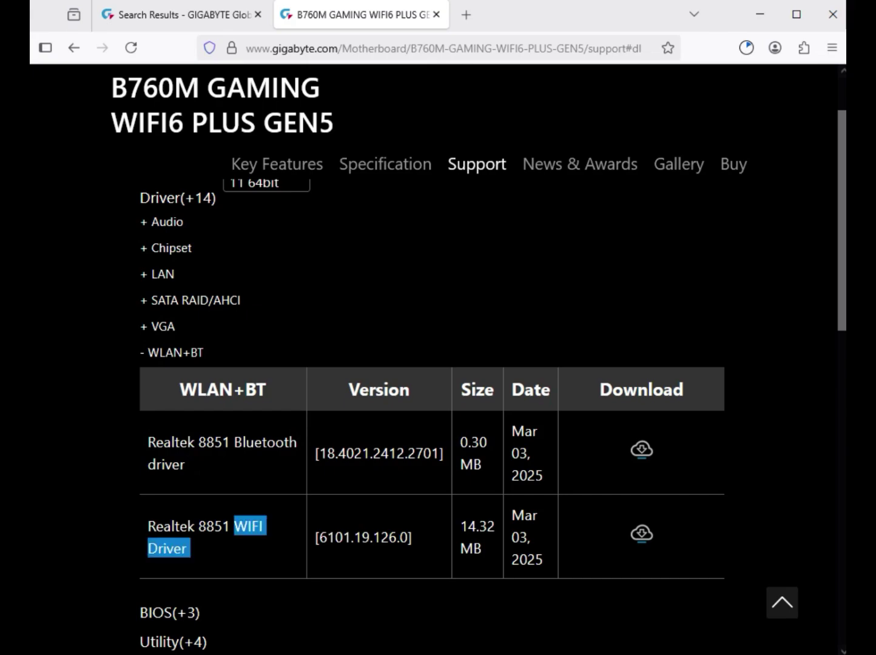
{"action": "left_click", "coordinate": [641, 449]}
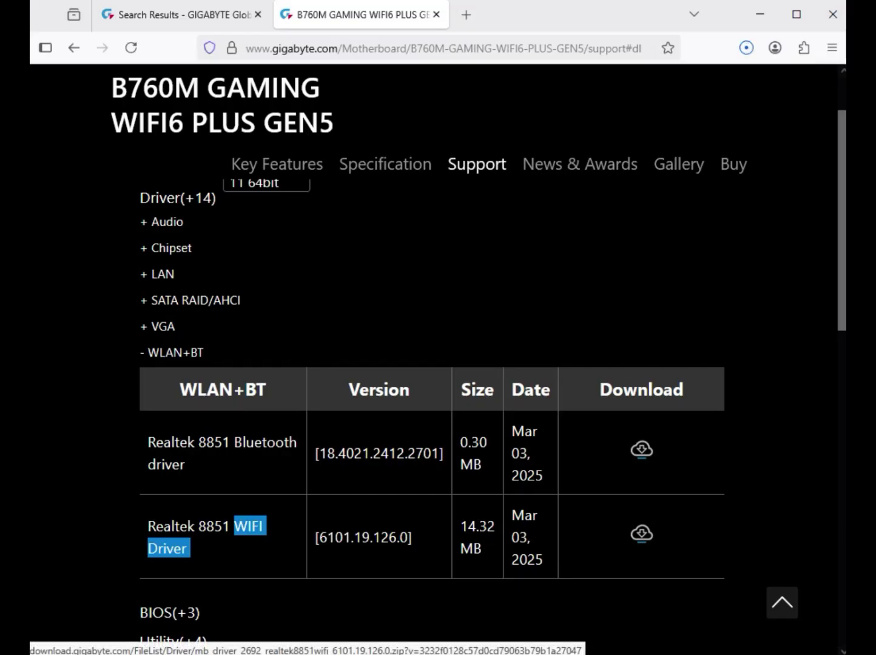
{"action": "left_click", "coordinate": [642, 533]}
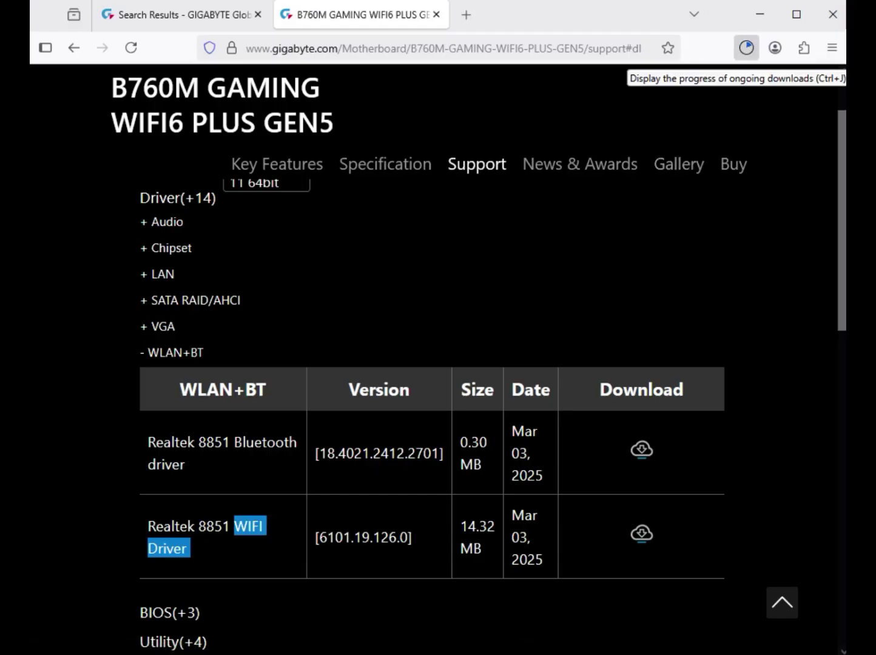
Step: Review the browser's recent driver downloads and switch to the Downloads folder in File Explorer
{"action": "left_click", "coordinate": [746, 47]}
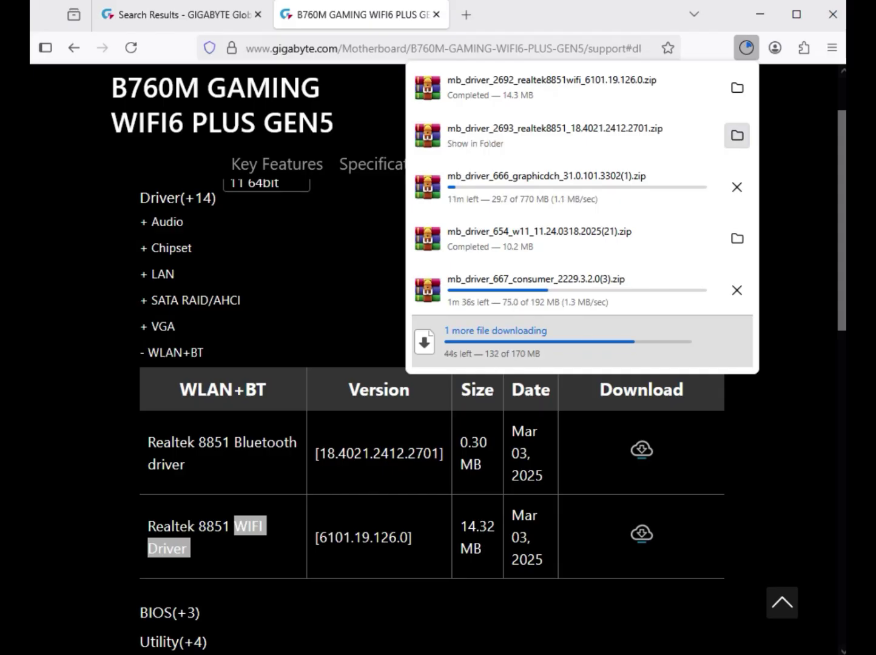
{"action": "left_click", "coordinate": [737, 239]}
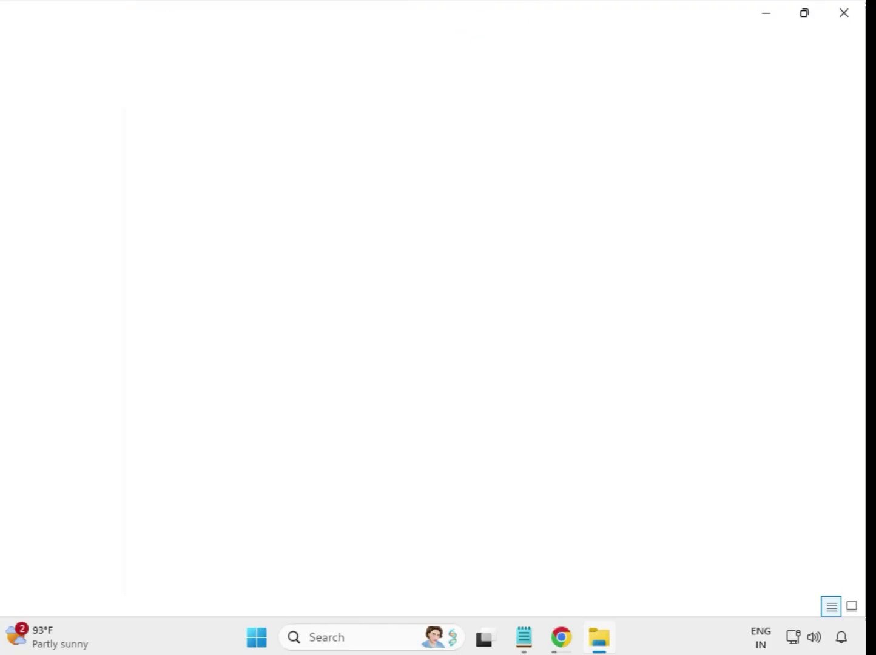
{"action": "left_click_drag", "start_coordinate": [327, 389], "coordinate": [298, 173]}
{"action": "left_click", "coordinate": [467, 403]}
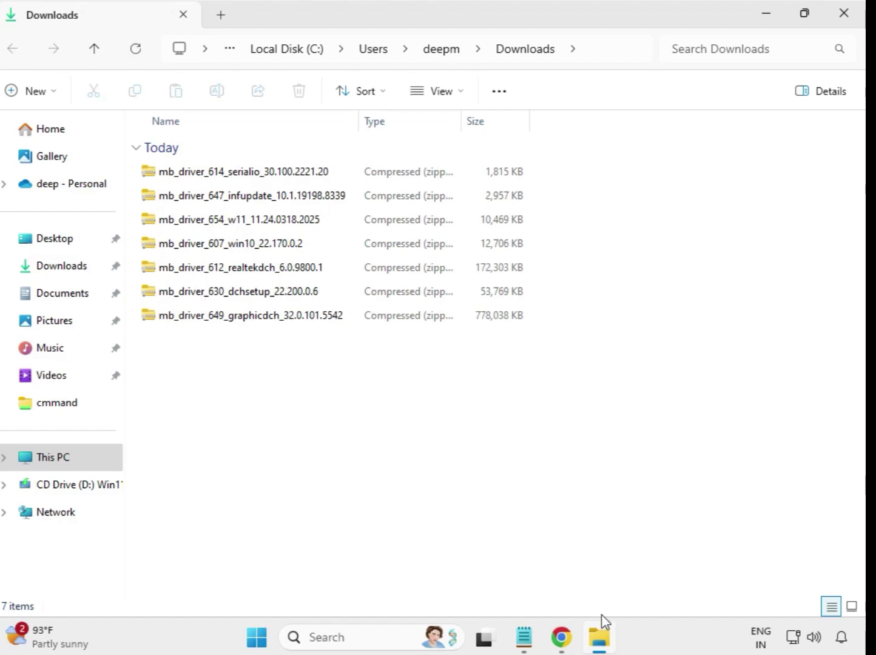
Step: Extract the mb_driver_614_serialio_30.100.2221.20 archive to its same-named folder in Downloads and close the window showing the extracted files
{"action": "left_click", "coordinate": [224, 177]}
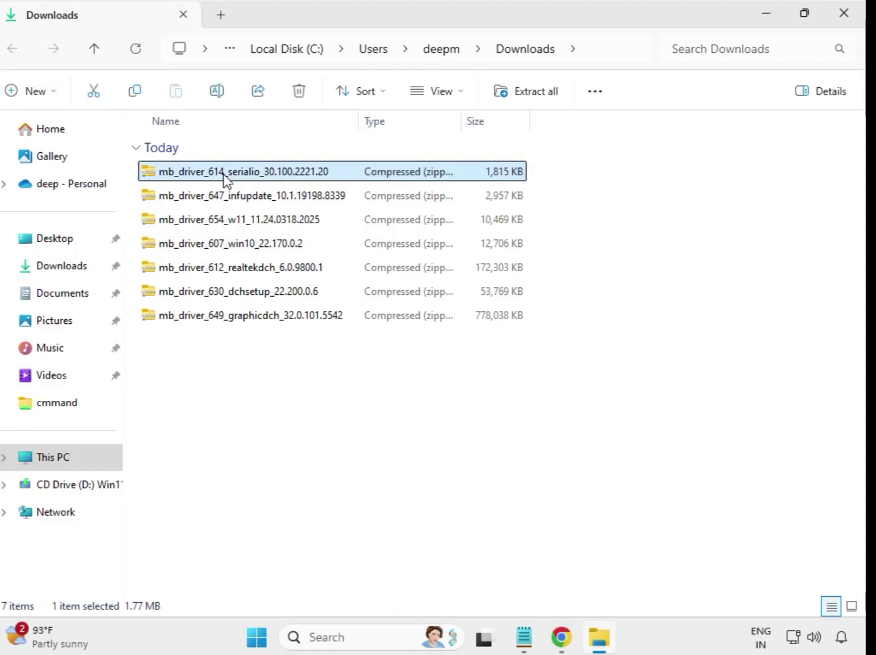
{"action": "right_click", "coordinate": [224, 176]}
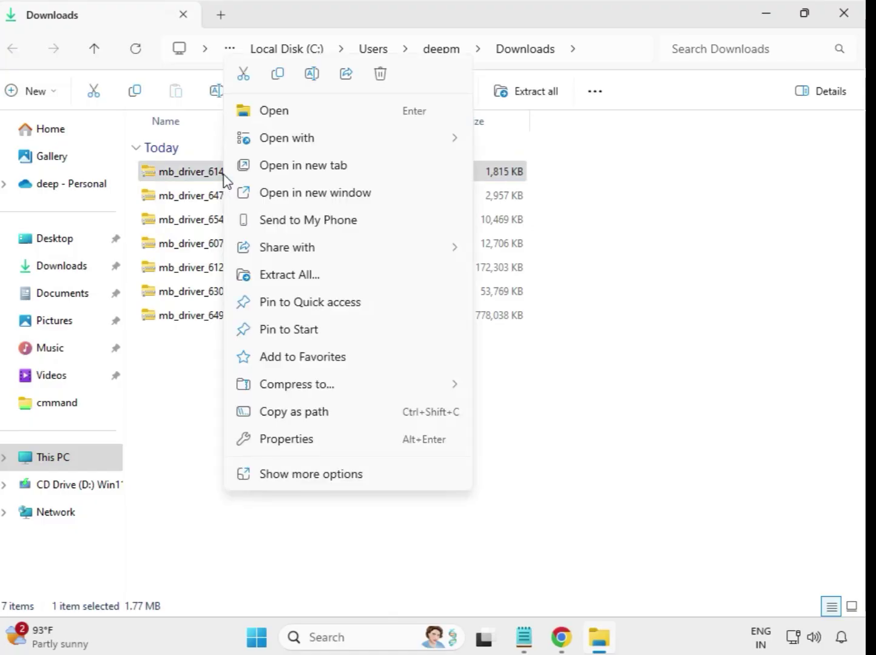
{"action": "left_click", "coordinate": [295, 282]}
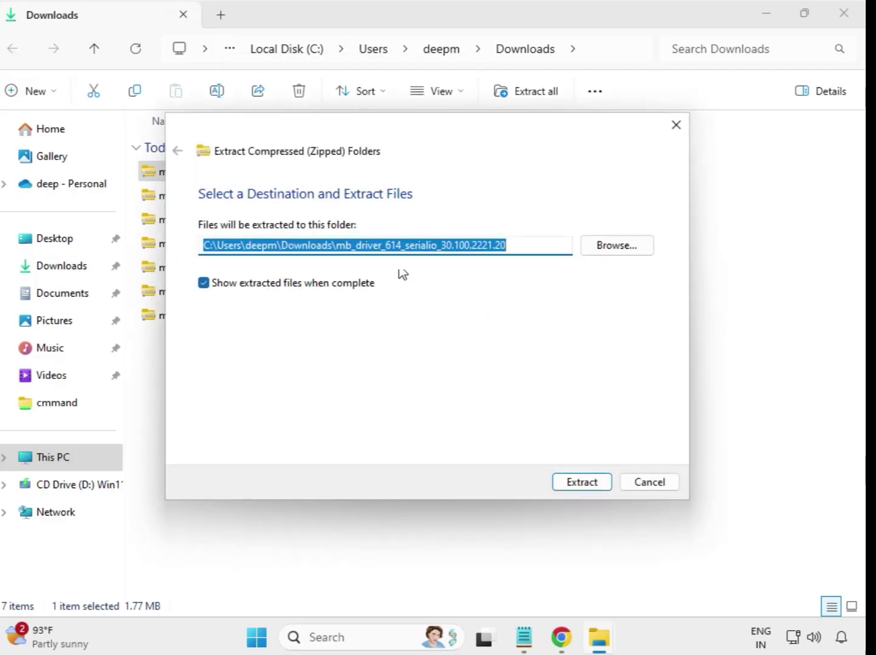
{"action": "left_click", "coordinate": [590, 483]}
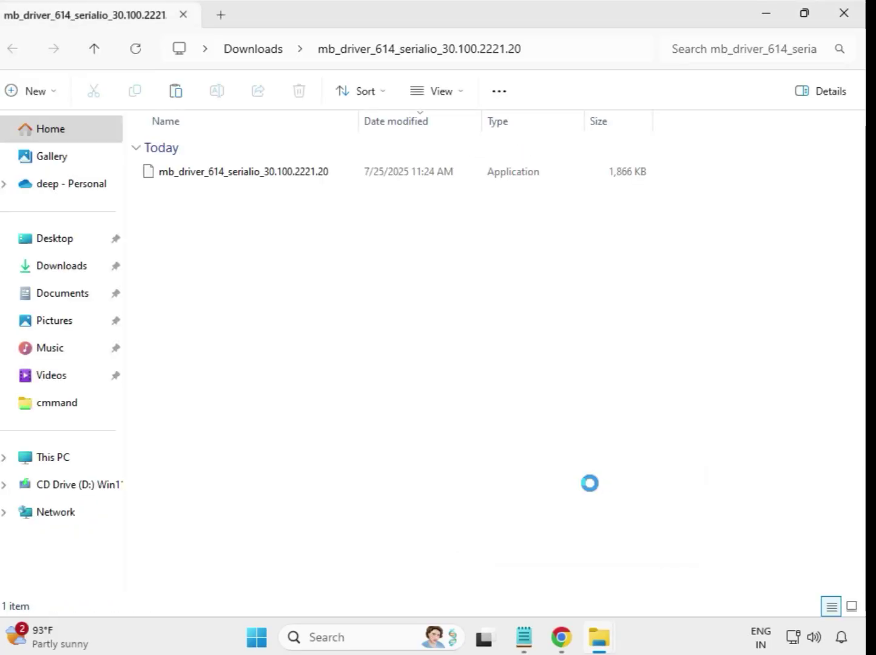
{"action": "left_click", "coordinate": [845, 17]}
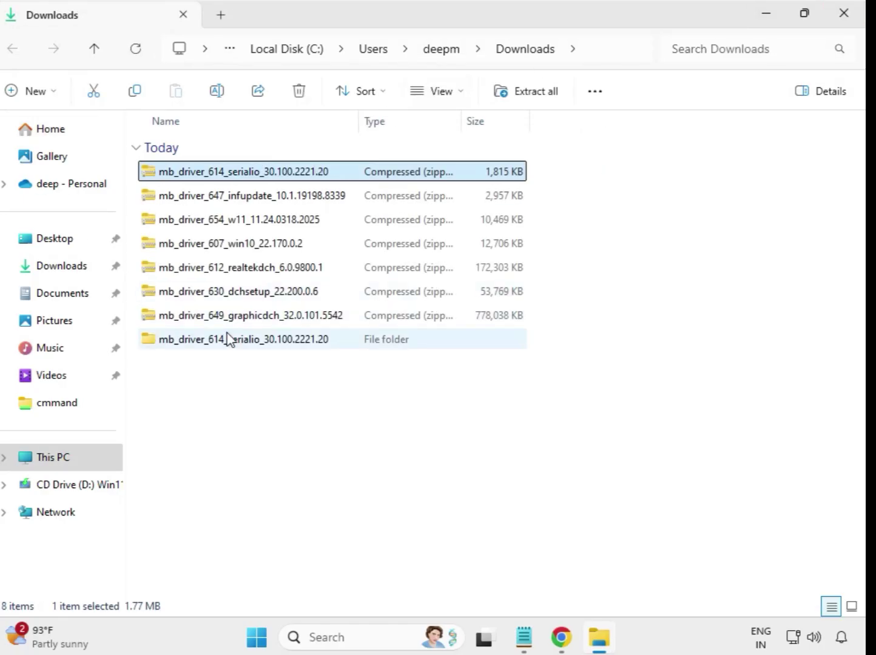
{"action": "left_click", "coordinate": [235, 349]}
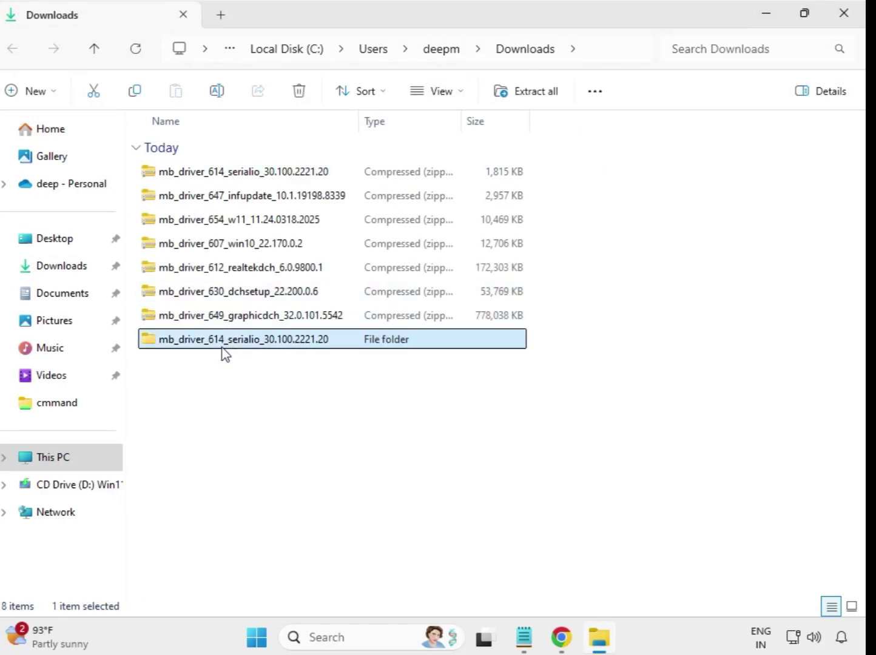
Step: Extract the mb_driver_647_infupdate_10.1.19198.8339 archive to its same-named folder in Downloads and close the window showing the extracted files
{"action": "left_click", "coordinate": [230, 197]}
{"action": "right_click", "coordinate": [229, 201]}
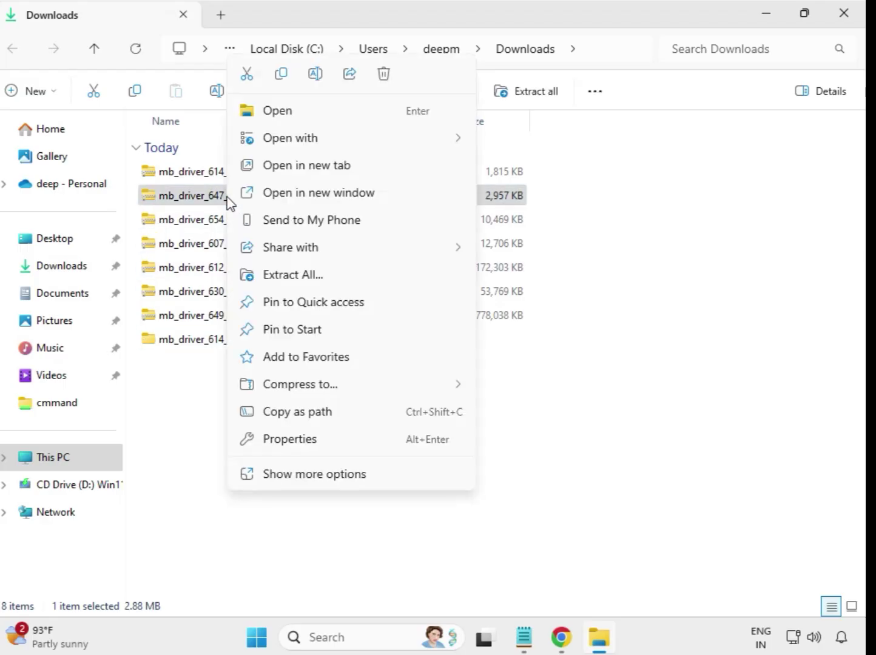
{"action": "left_click", "coordinate": [298, 281]}
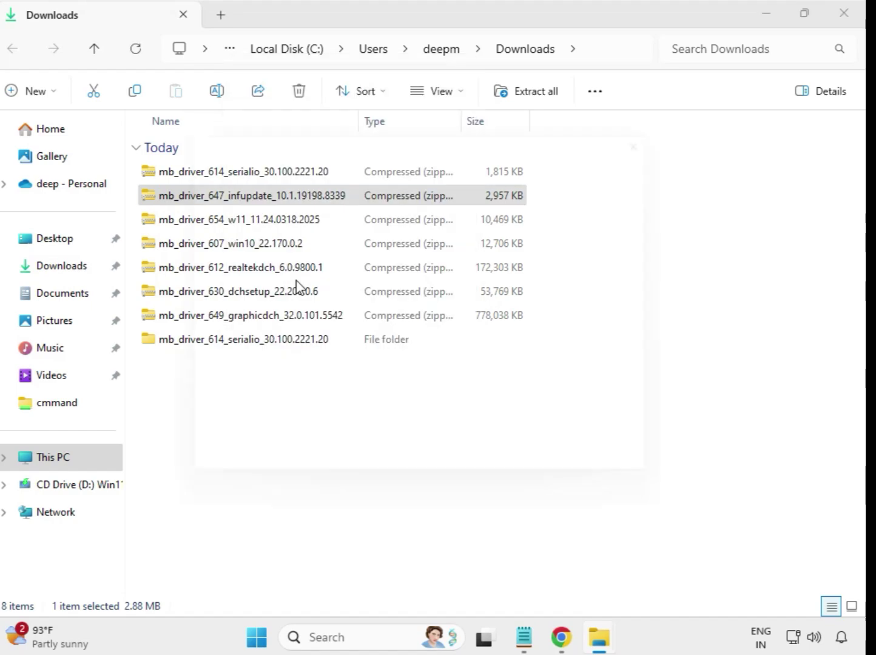
{"action": "left_click", "coordinate": [574, 487]}
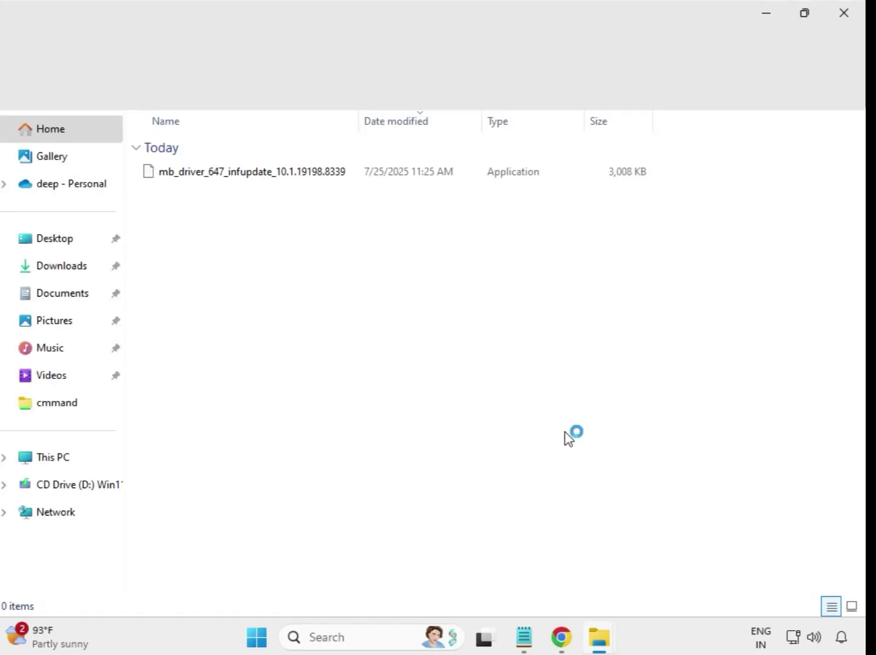
{"action": "left_click", "coordinate": [844, 15]}
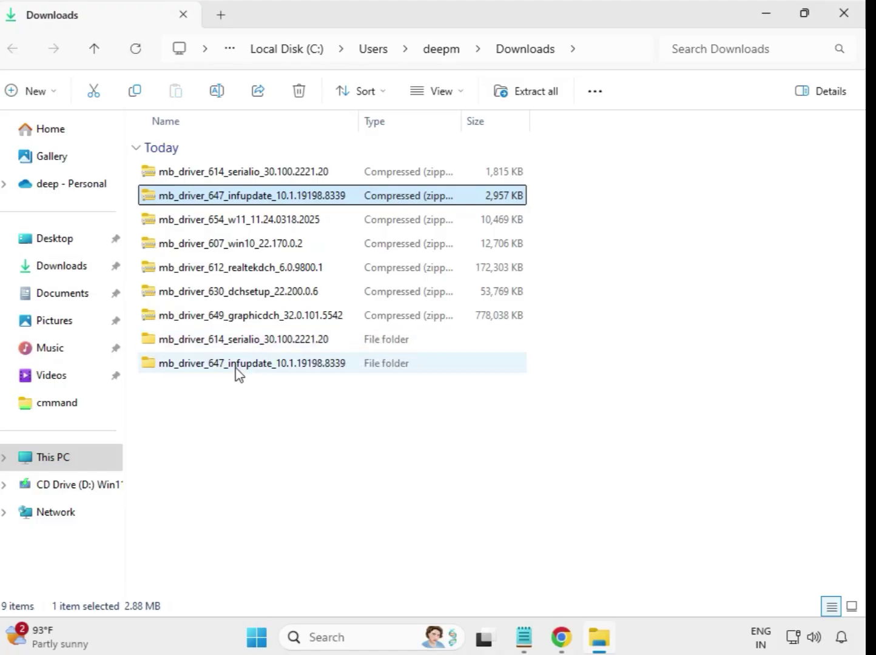
Step: Extract the mb_driver_654_w11_11.24.0318.2025 archive to its same-named folder in Downloads and close the window showing the extracted files
{"action": "left_click", "coordinate": [222, 223]}
{"action": "right_click", "coordinate": [224, 229]}
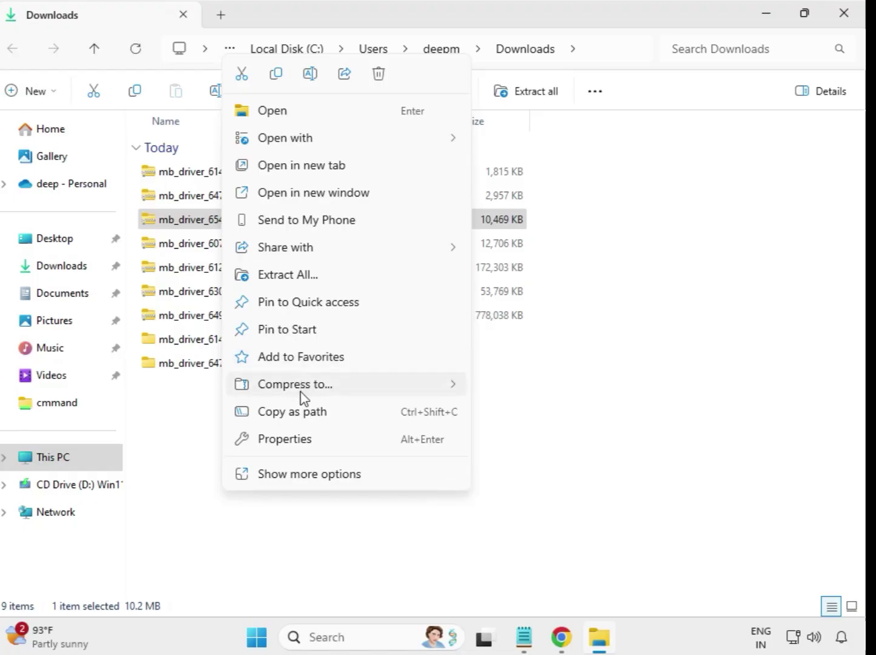
{"action": "left_click", "coordinate": [299, 277]}
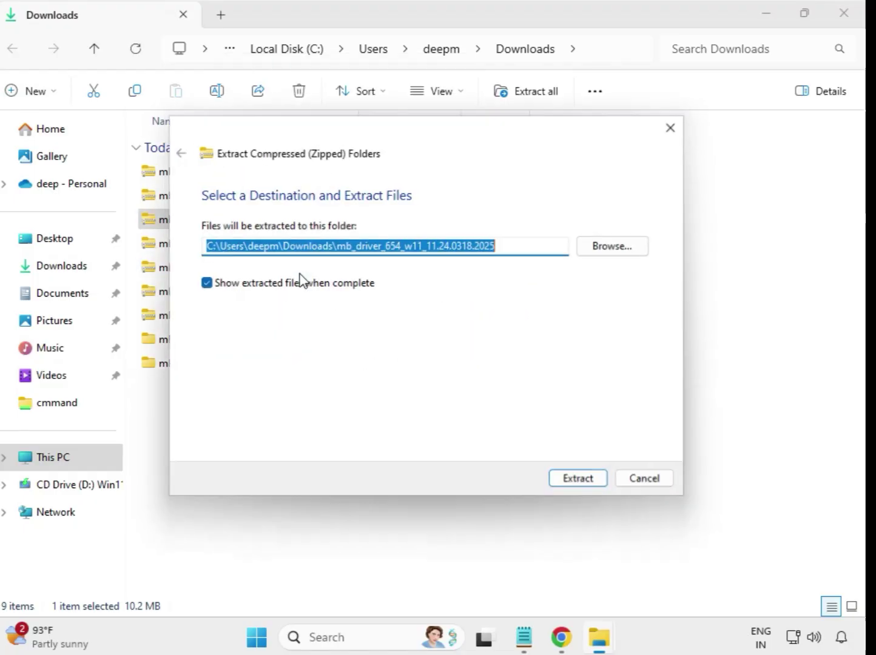
{"action": "left_click", "coordinate": [571, 483]}
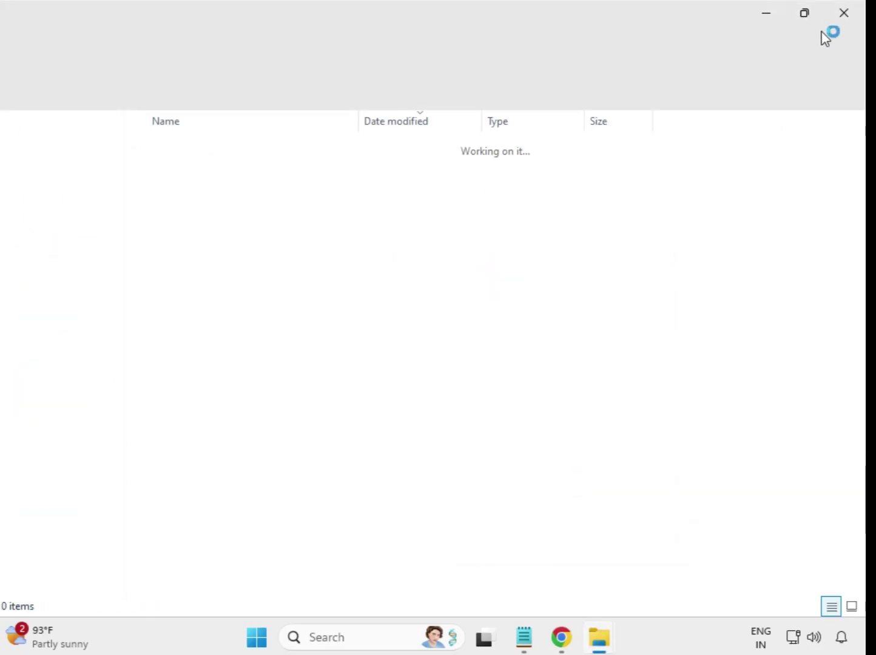
{"action": "left_click", "coordinate": [844, 13]}
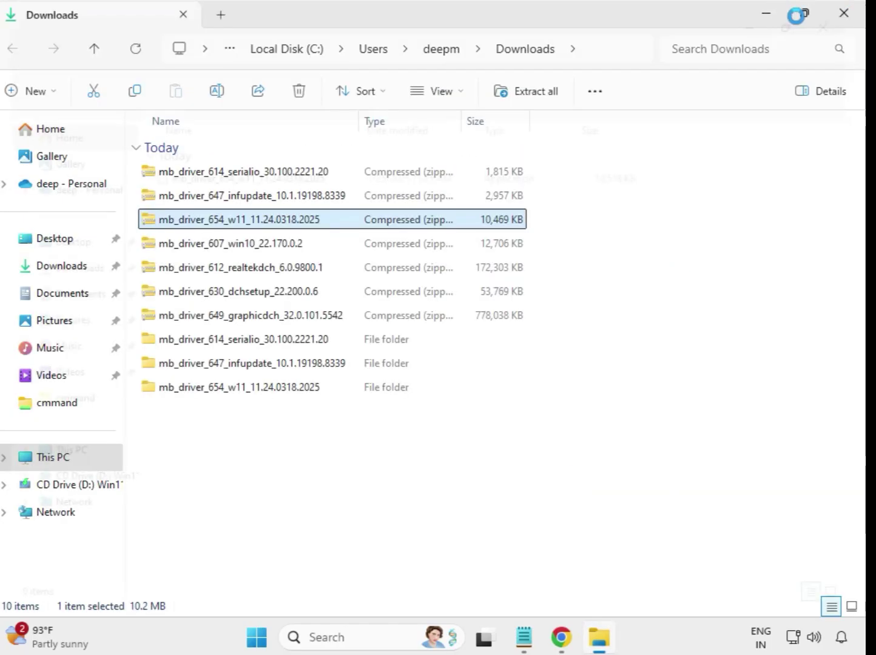
Step: Extract the mb_driver_607_win10_22.170.0.2 archive to its same-named folder in Downloads and close the window showing the extracted files
{"action": "left_click", "coordinate": [199, 249]}
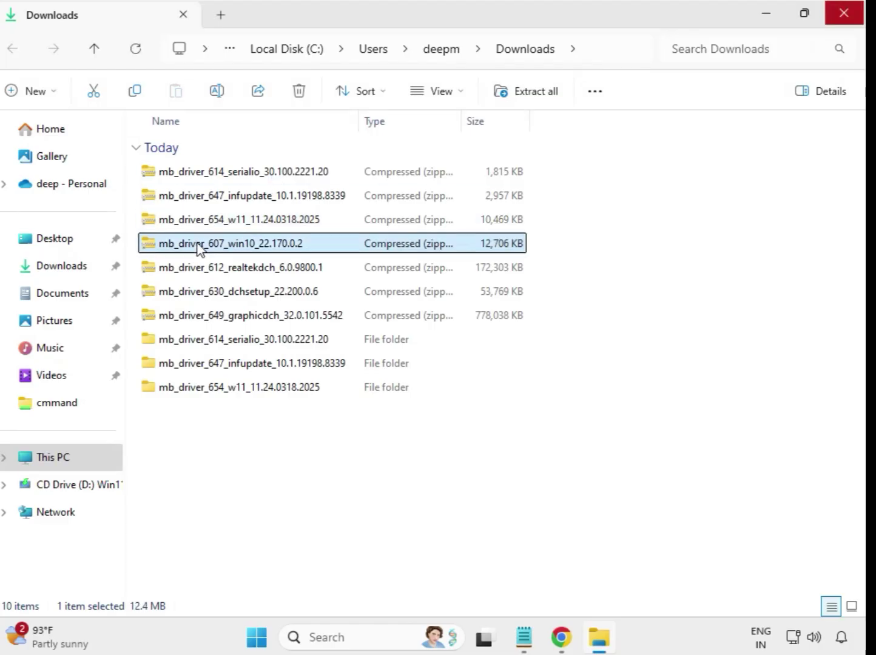
{"action": "right_click", "coordinate": [198, 250]}
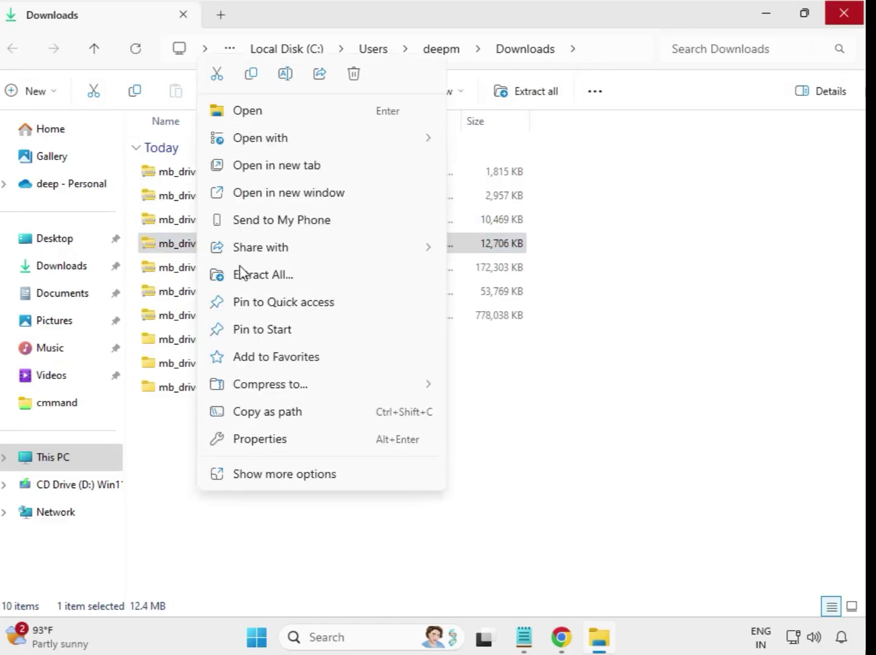
{"action": "left_click", "coordinate": [270, 277]}
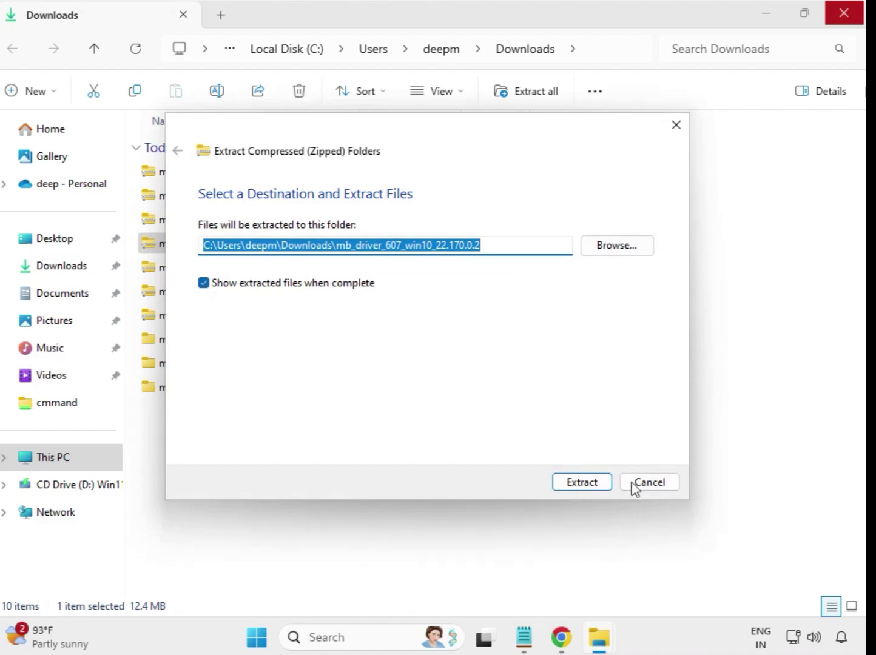
{"action": "left_click", "coordinate": [587, 482]}
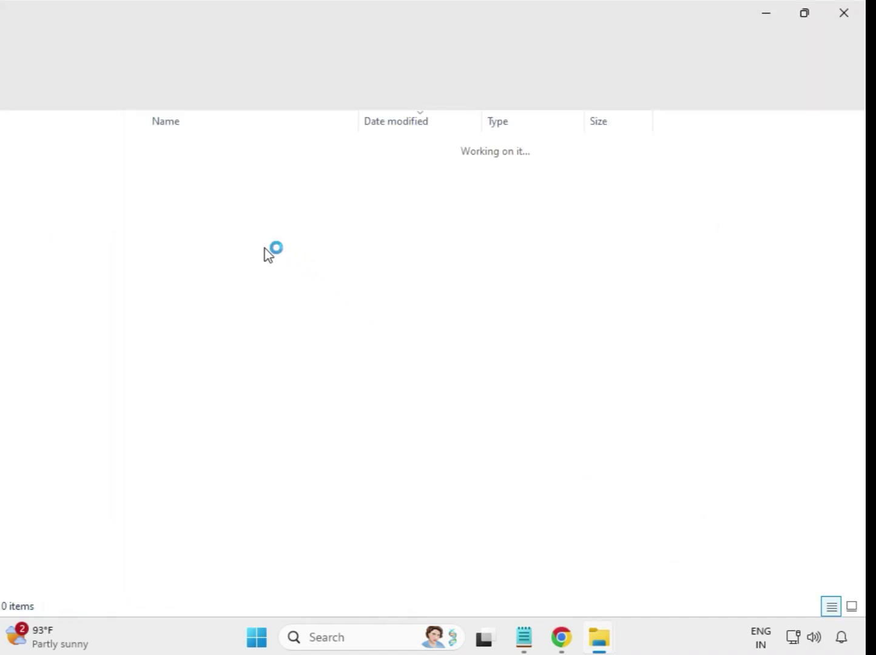
{"action": "left_click", "coordinate": [856, 12]}
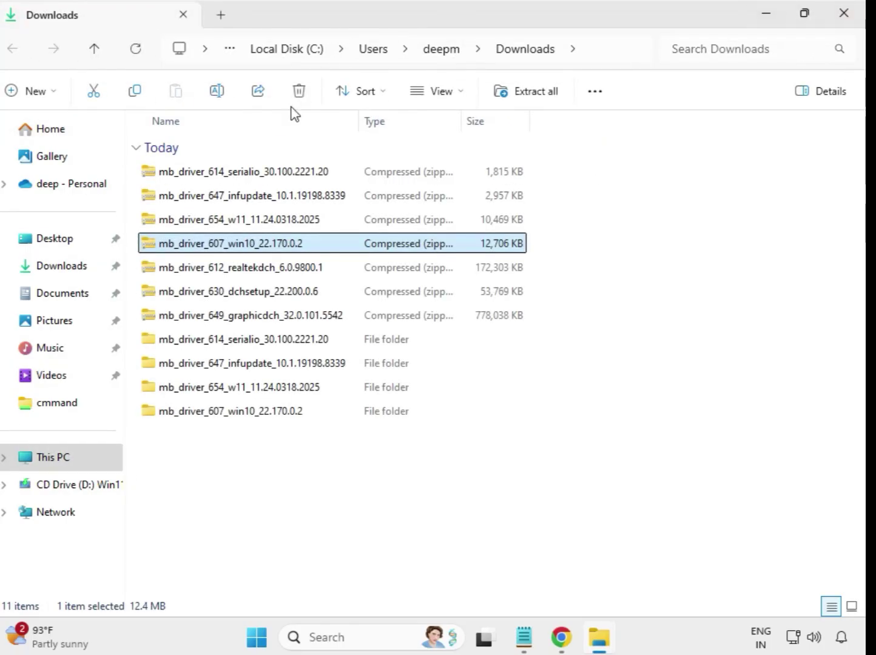
Step: Extract the mb_driver_612_realtekdch_6.0.9800.1 archive to its same-named folder in Downloads and close the window showing the extracted files
{"action": "left_click", "coordinate": [250, 270]}
{"action": "right_click", "coordinate": [250, 276]}
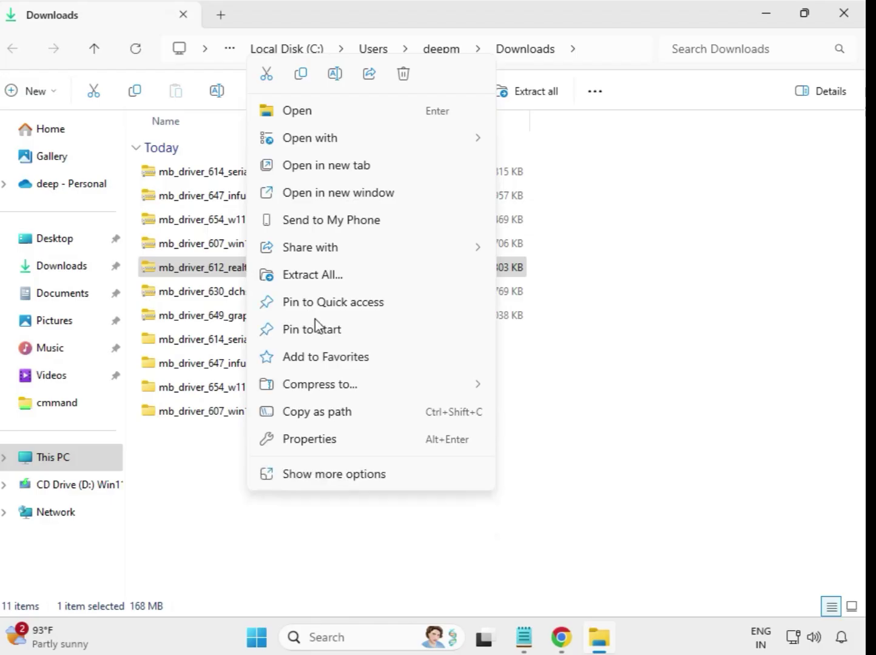
{"action": "left_click", "coordinate": [338, 278]}
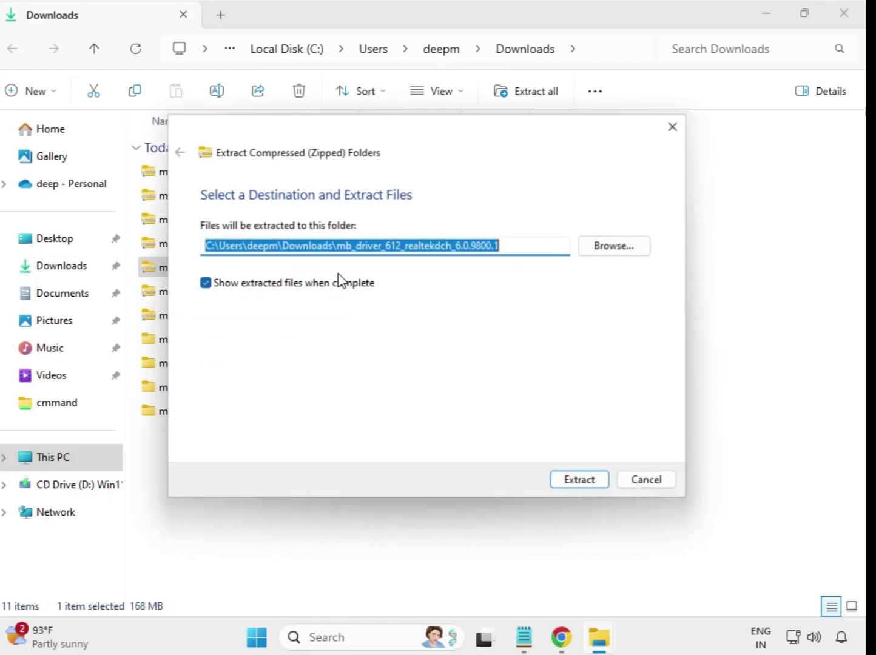
{"action": "left_click", "coordinate": [571, 487]}
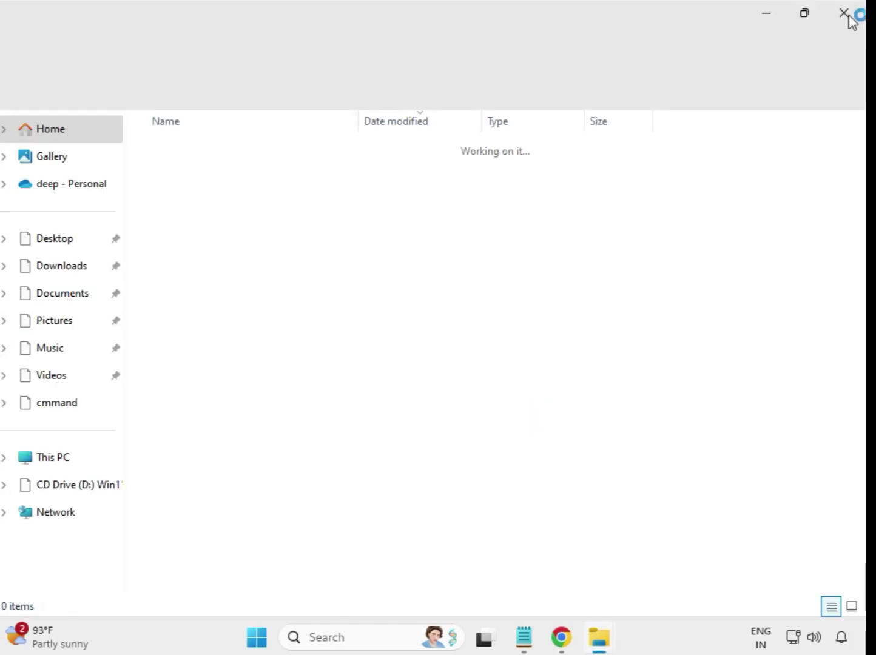
{"action": "left_click", "coordinate": [846, 14]}
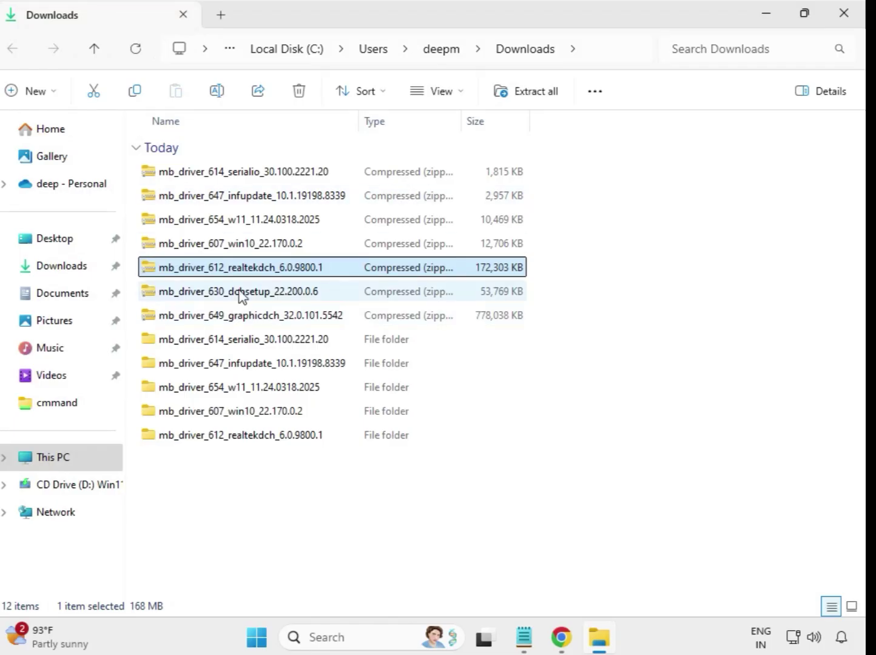
Step: Extract the mb_driver_630_dchsetup_22.200.0.6 archive to its same-named folder in Downloads and close the window showing the extracted files
{"action": "left_click", "coordinate": [242, 296]}
{"action": "right_click", "coordinate": [241, 295]}
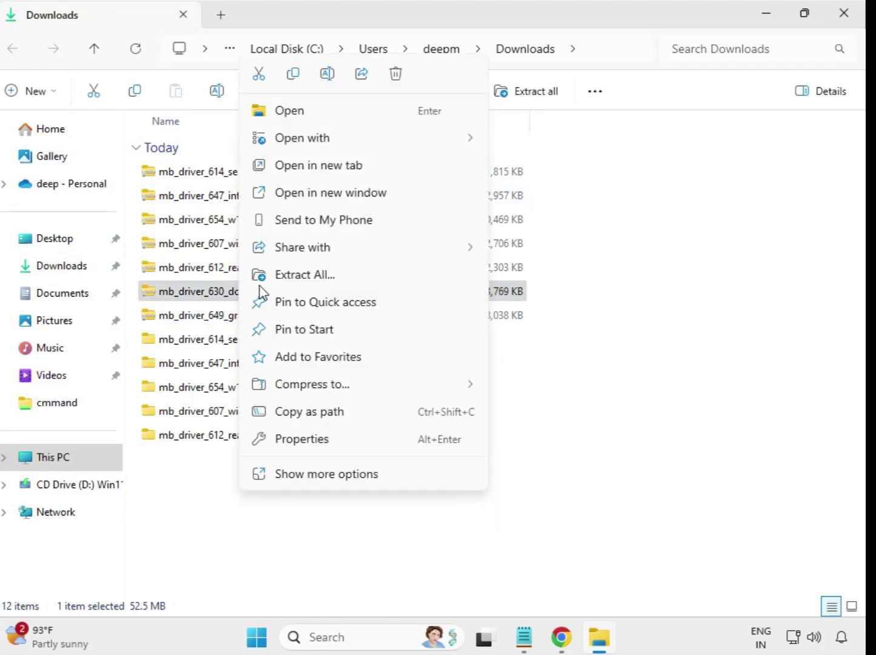
{"action": "left_click", "coordinate": [303, 282]}
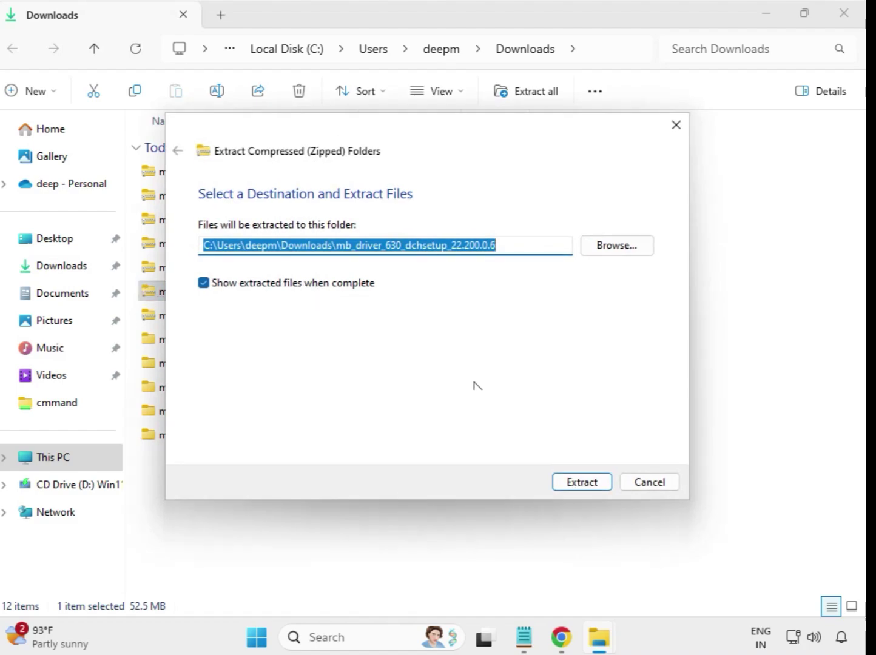
{"action": "left_click", "coordinate": [582, 482]}
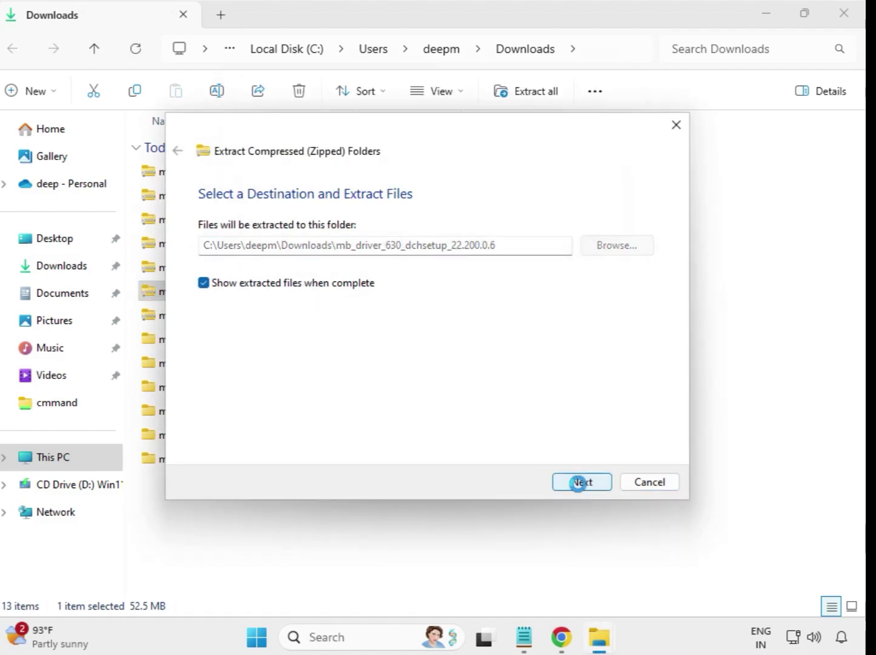
{"action": "left_click", "coordinate": [845, 13]}
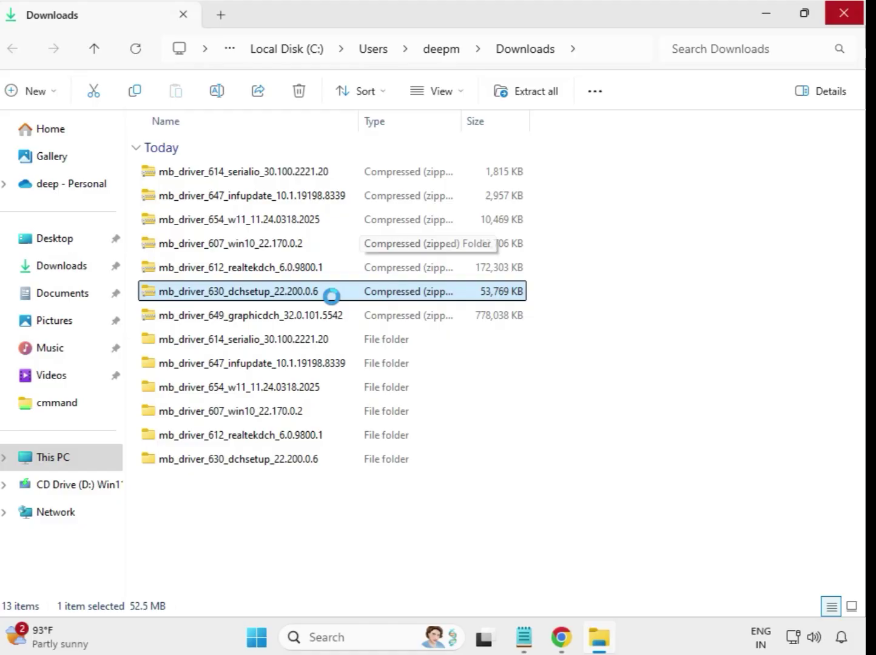
Step: Extract the mb_driver_649_graphicdch_32.0.101.5542 archive to its same-named folder in Downloads and close the window showing the extracted files
{"action": "left_click", "coordinate": [267, 323]}
{"action": "right_click", "coordinate": [266, 323]}
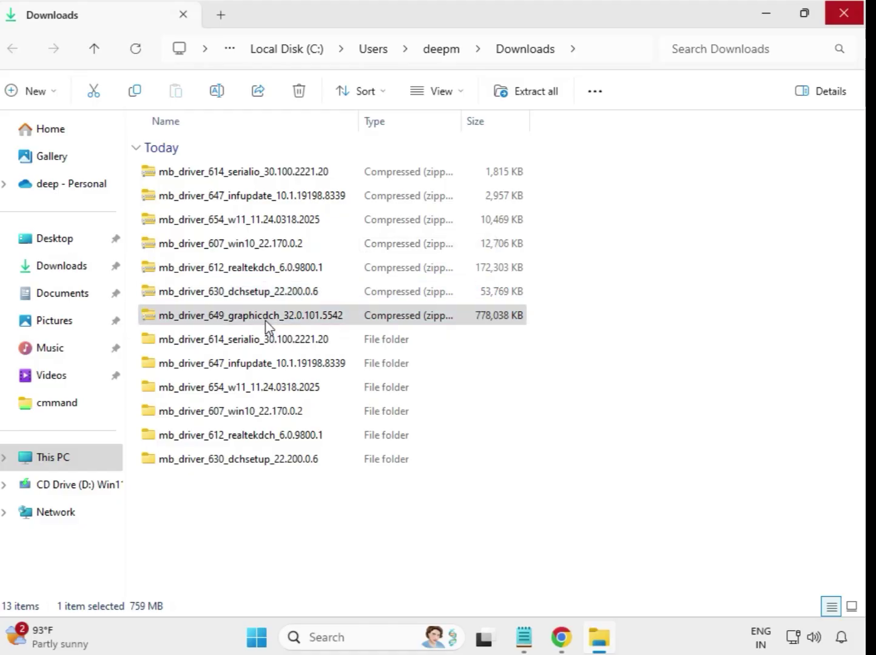
{"action": "left_click", "coordinate": [345, 281]}
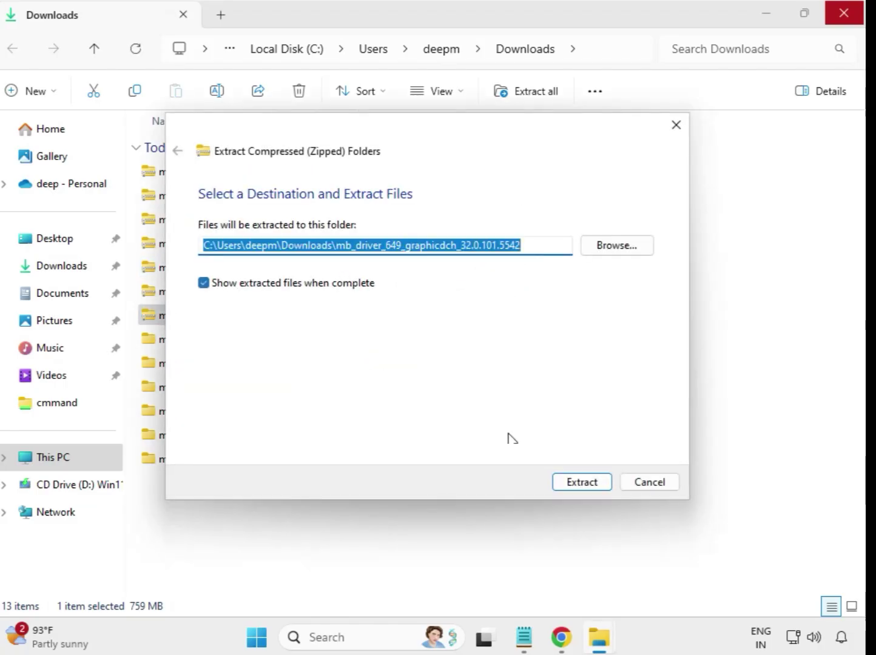
{"action": "left_click", "coordinate": [581, 482]}
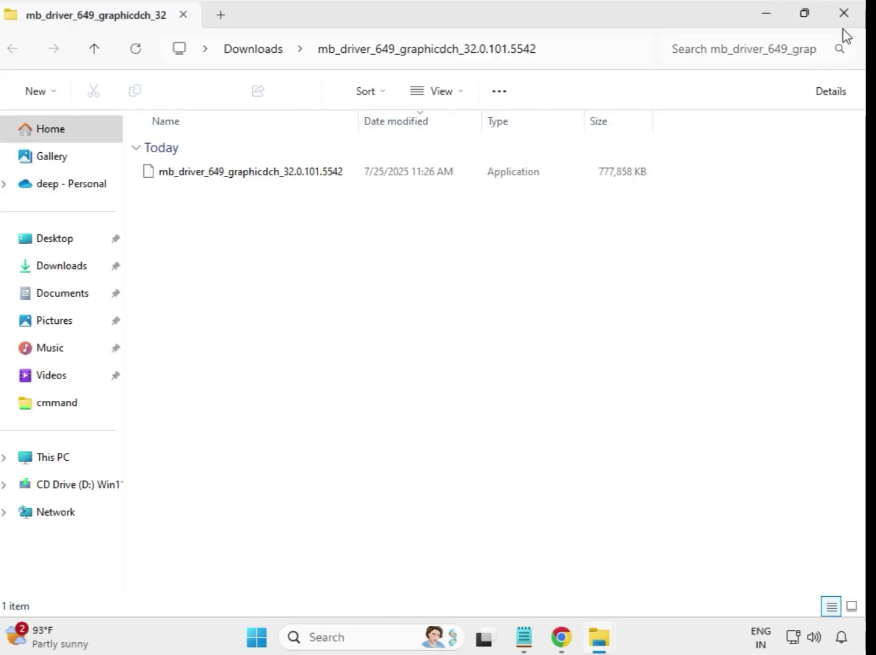
{"action": "left_click", "coordinate": [844, 15]}
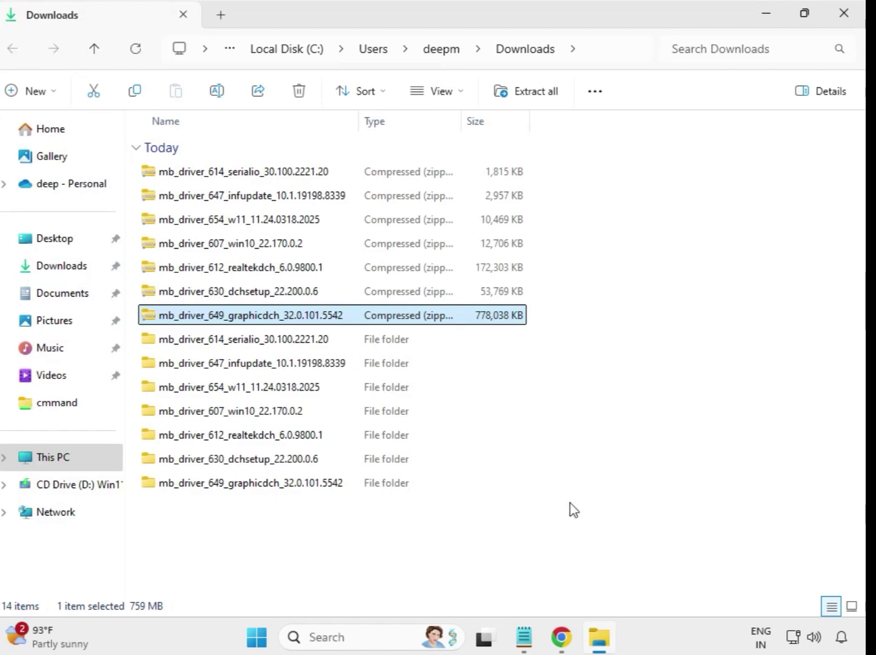
Step: Refresh the Downloads folder and select all seven extracted driver folders, from mb_driver_614_serialio_30.100.2221.20 to mb_driver_649_graphicdch_32.0.101.5542
{"action": "left_click", "coordinate": [559, 520]}
{"action": "right_click", "coordinate": [323, 526]}
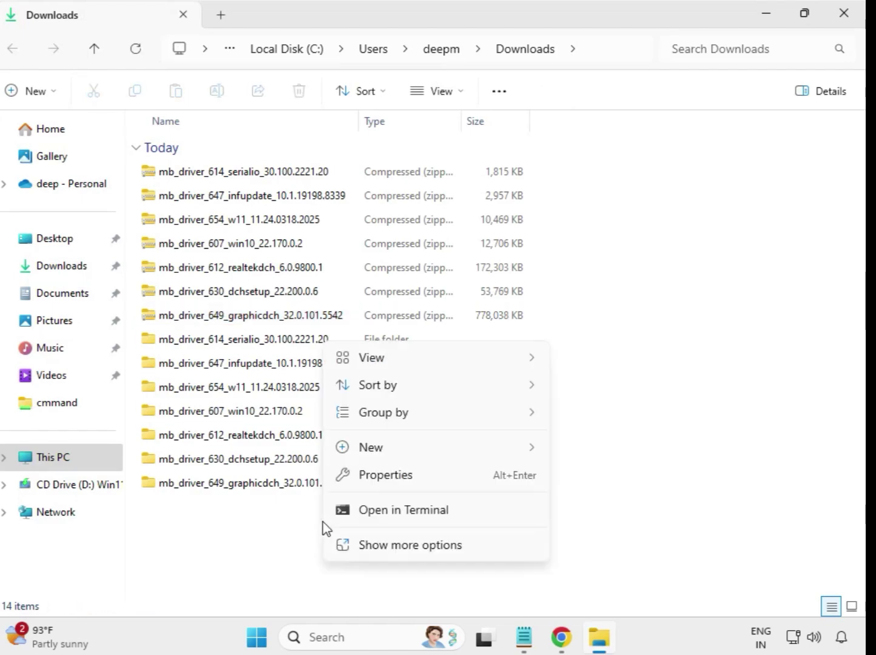
{"action": "left_click", "coordinate": [423, 544]}
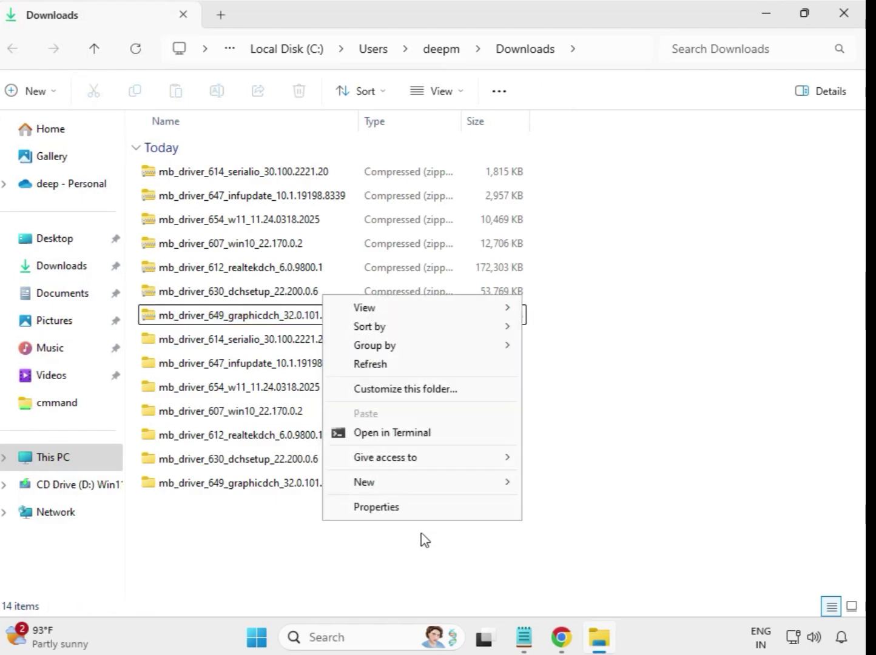
{"action": "left_click", "coordinate": [377, 365]}
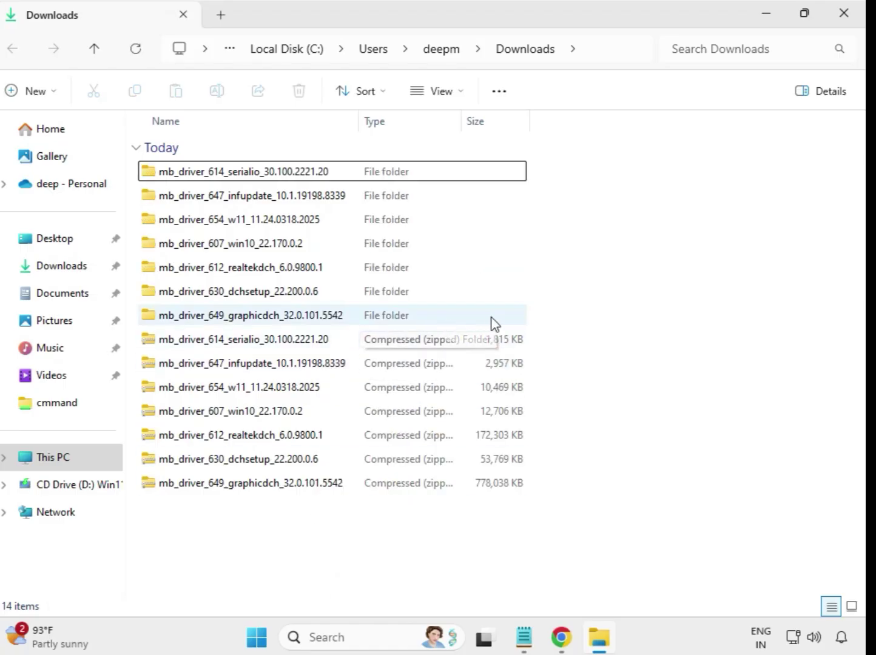
{"action": "left_click", "coordinate": [449, 313]}
{"action": "left_click_drag", "start_coordinate": [448, 303], "coordinate": [332, 165]}
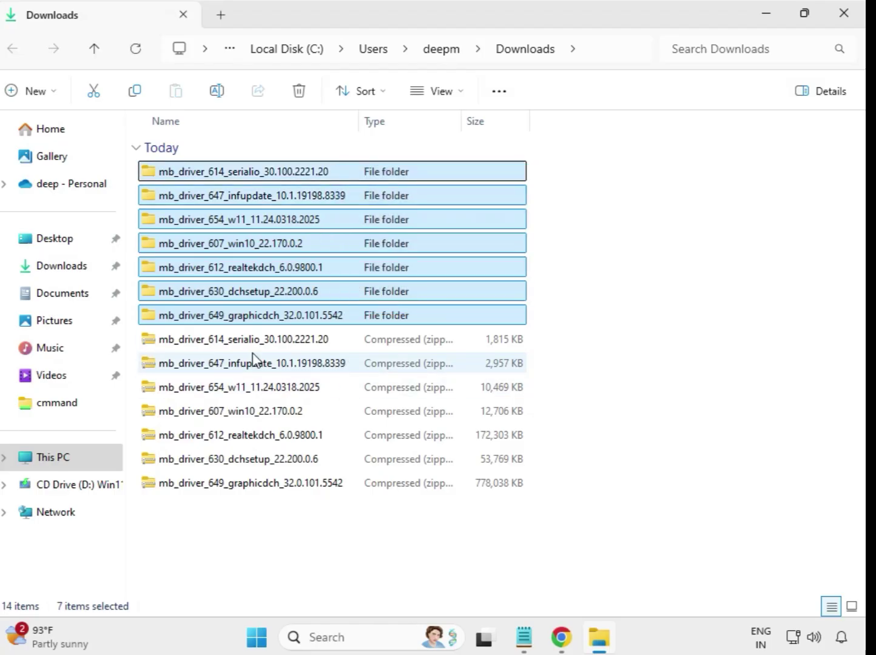
Step: Run the mb_driver_614_serialio_30.100.2221.20 application from its extracted folder as administrator, dismiss the compatibility prompt and return to Downloads
{"action": "left_click", "coordinate": [567, 212]}
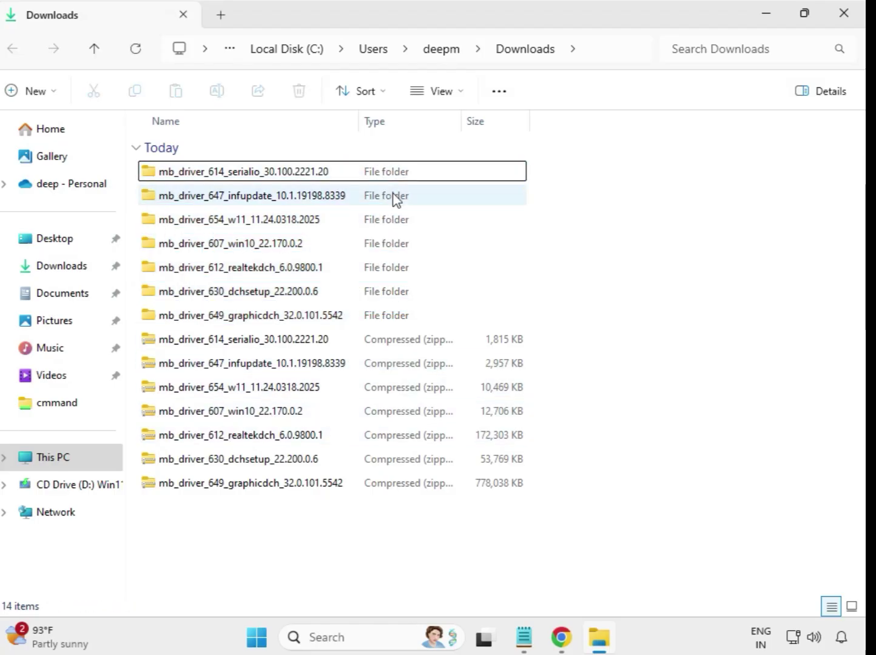
{"action": "double_click", "coordinate": [244, 173]}
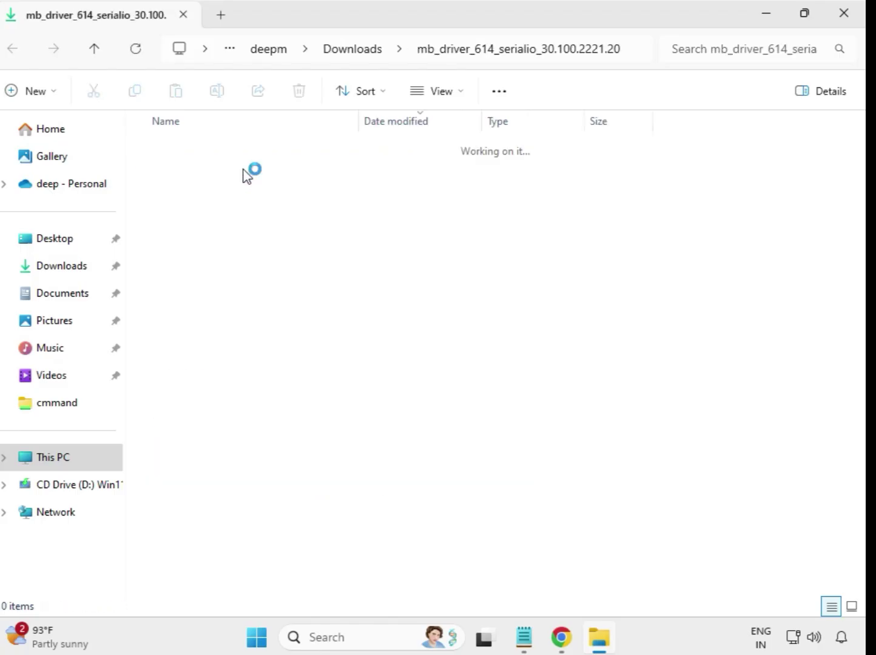
{"action": "left_click", "coordinate": [233, 178]}
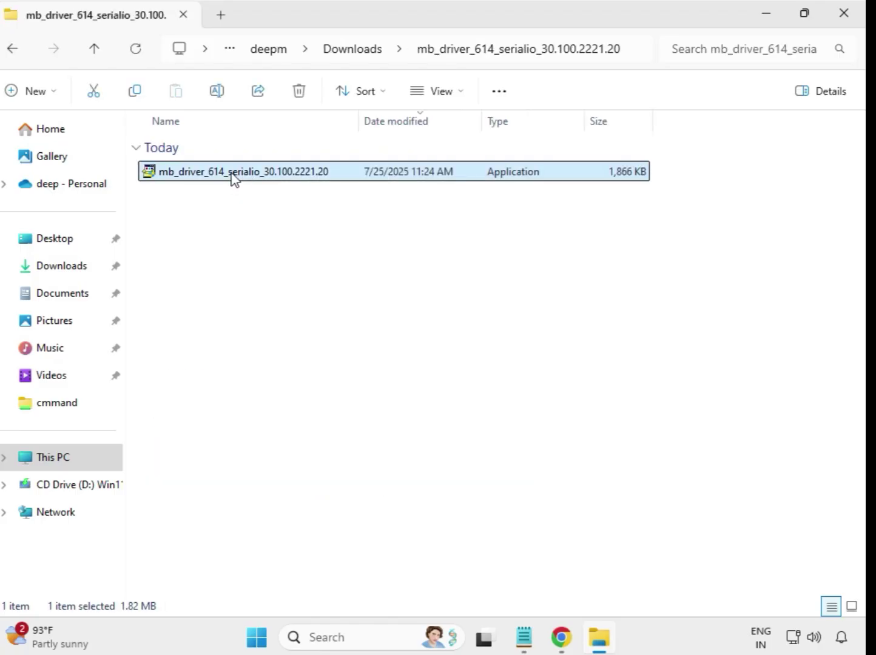
{"action": "right_click", "coordinate": [233, 178]}
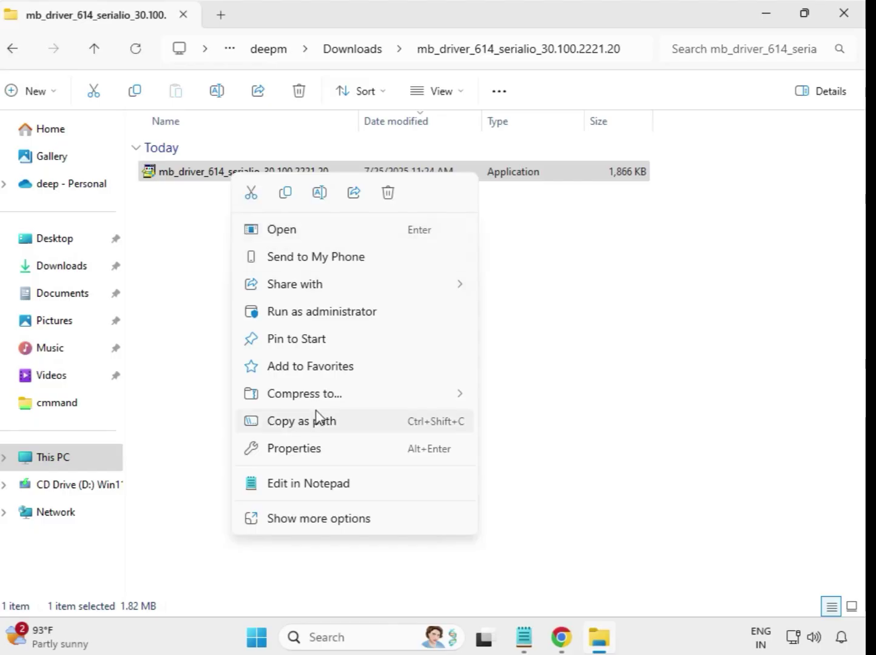
{"action": "left_click", "coordinate": [309, 314]}
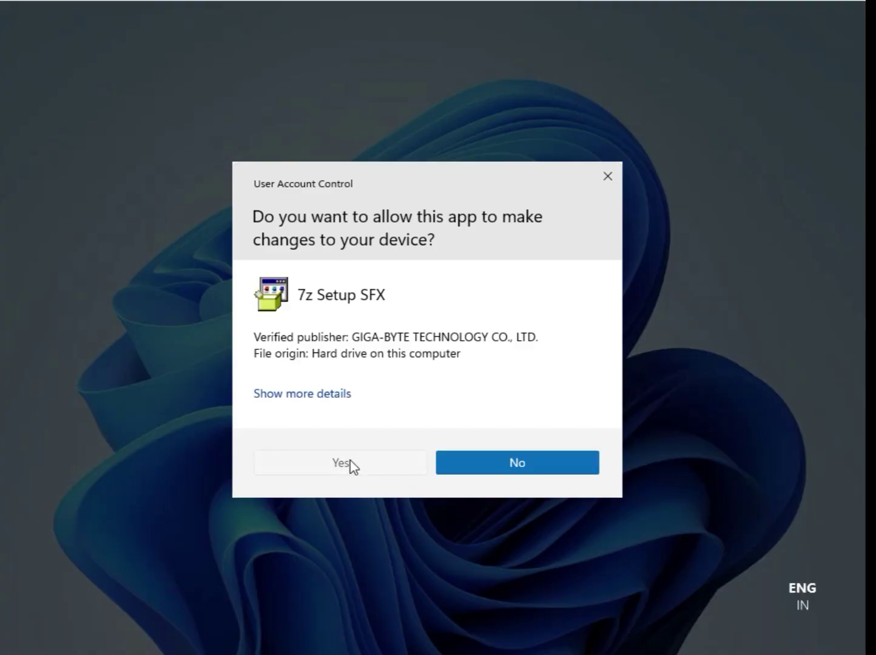
{"action": "left_click", "coordinate": [352, 464]}
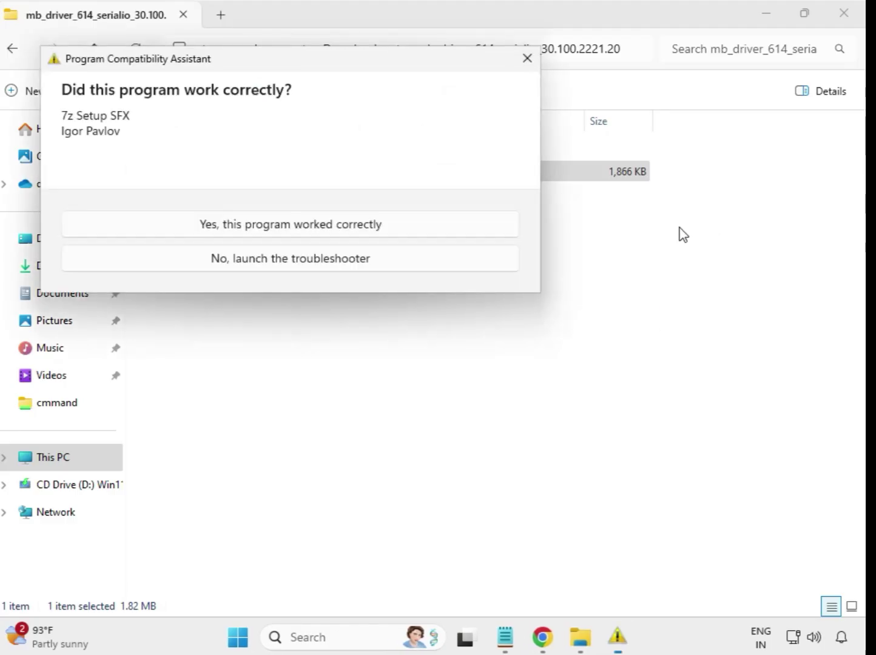
{"action": "key", "text": "Escape"}
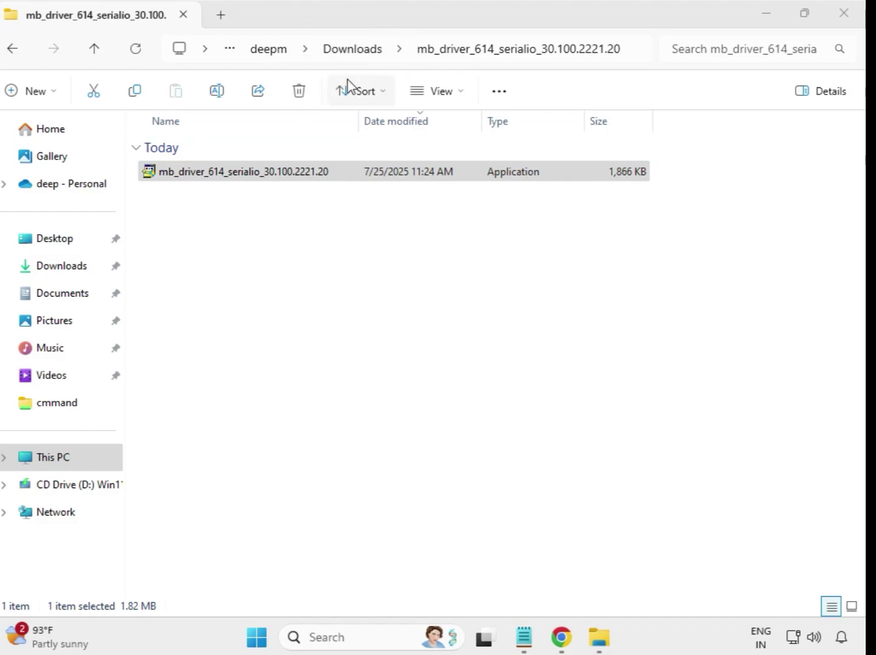
{"action": "left_click", "coordinate": [17, 53]}
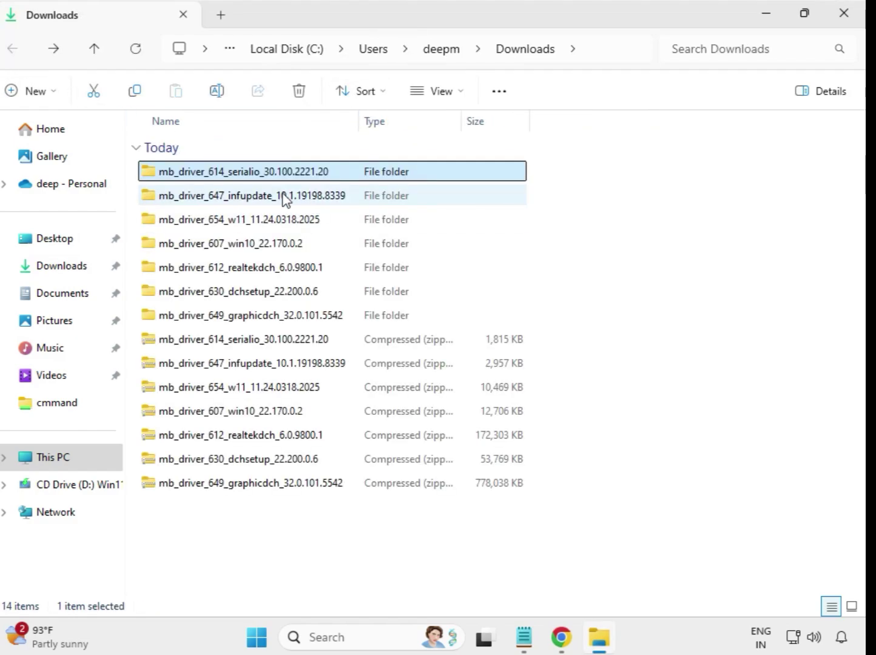
Step: Run the mb_driver_647_infupdate_10.1.19198.8339 application from its extracted folder as administrator, allowing it to make changes, and return to Downloads
{"action": "double_click", "coordinate": [289, 200]}
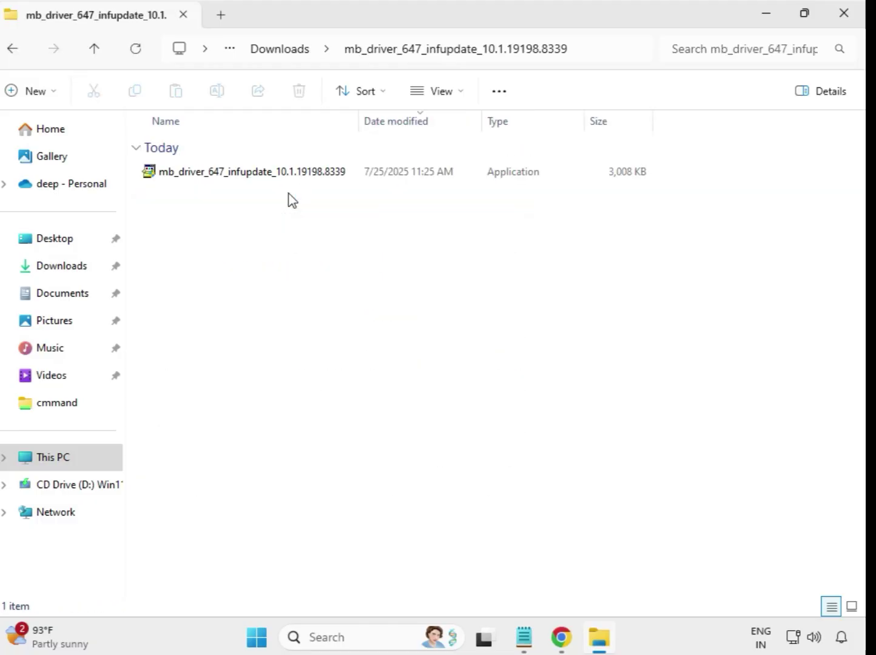
{"action": "left_click", "coordinate": [292, 177]}
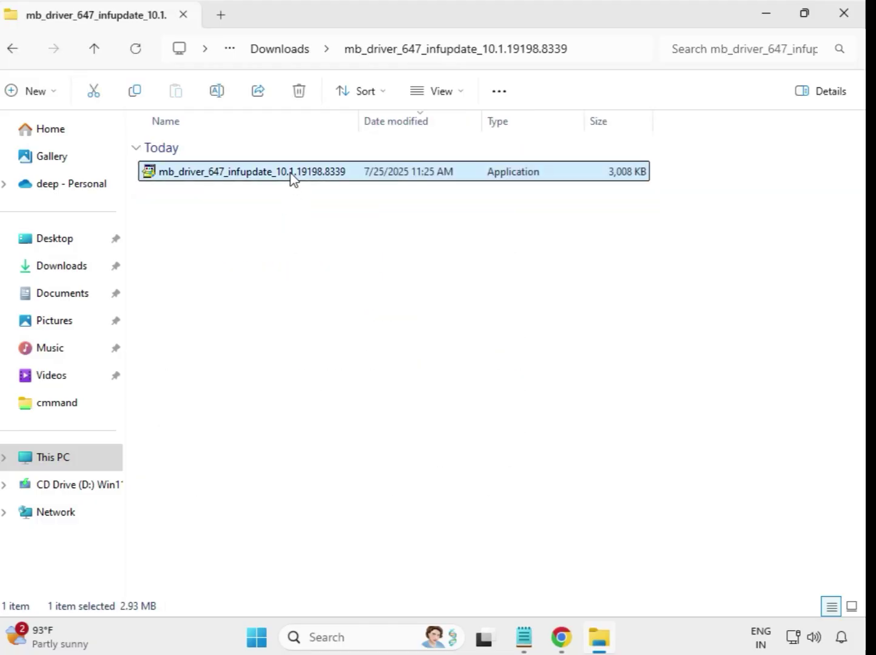
{"action": "right_click", "coordinate": [293, 178]}
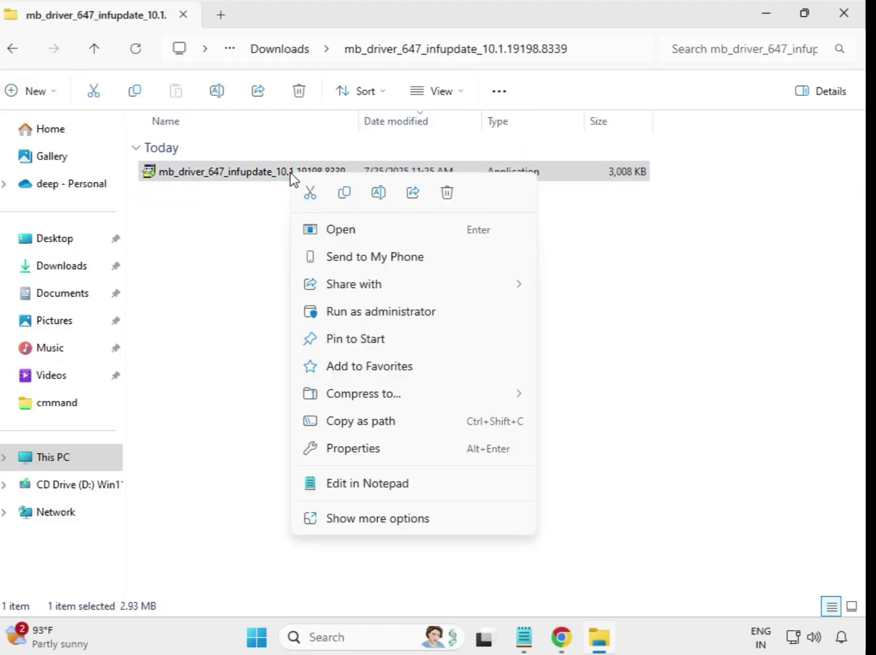
{"action": "left_click", "coordinate": [388, 312]}
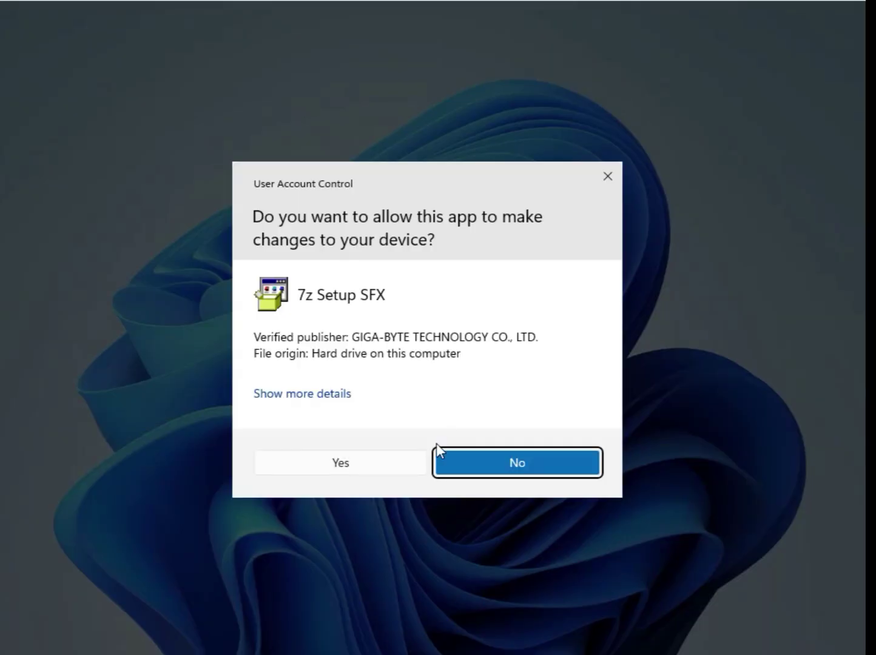
{"action": "left_click", "coordinate": [397, 468]}
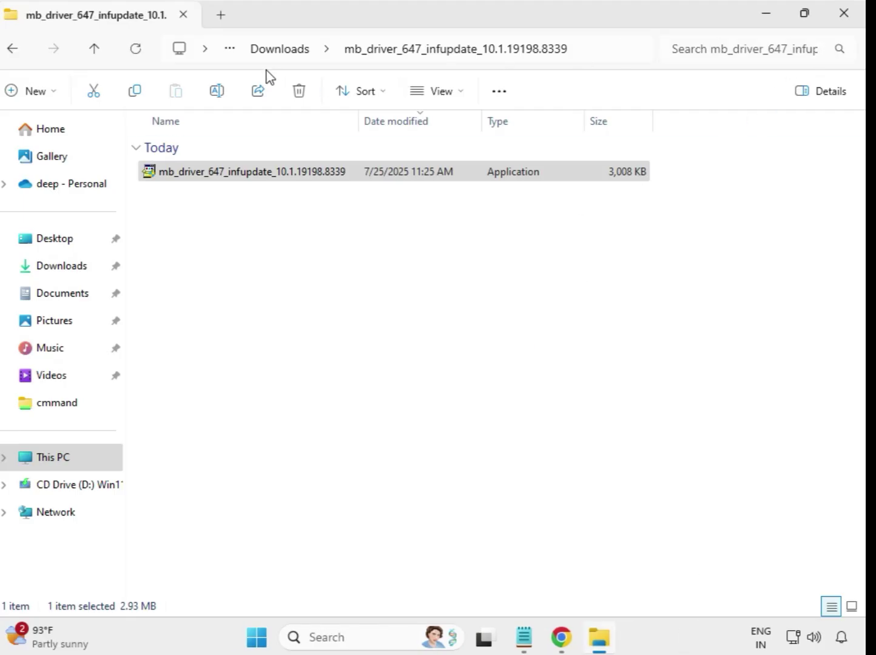
{"action": "left_click", "coordinate": [262, 53]}
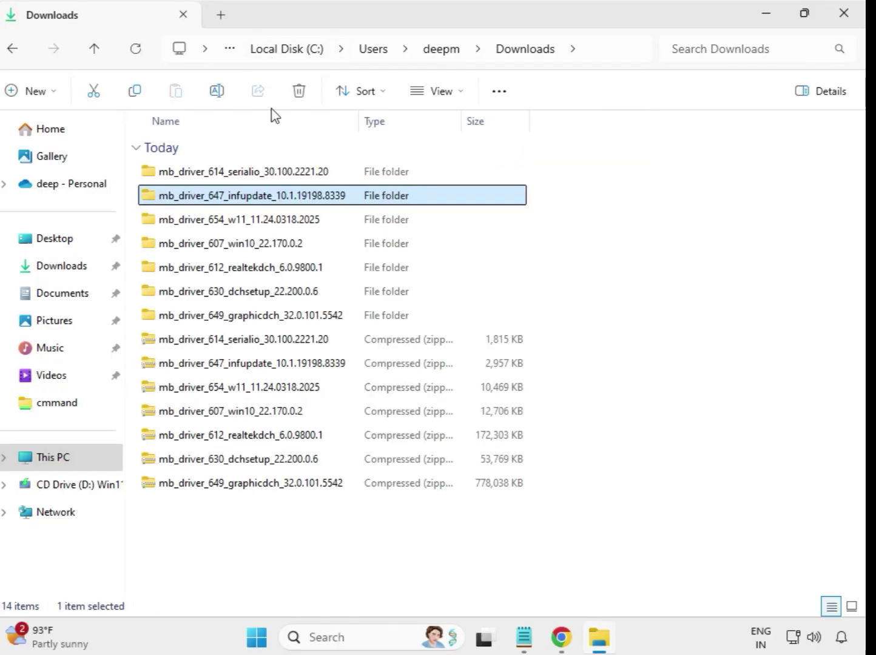
Step: Run the mb_driver_654_w11_11.24.0318.2025 application from its extracted folder as administrator, allowing it to make changes, and return to Downloads
{"action": "double_click", "coordinate": [248, 222]}
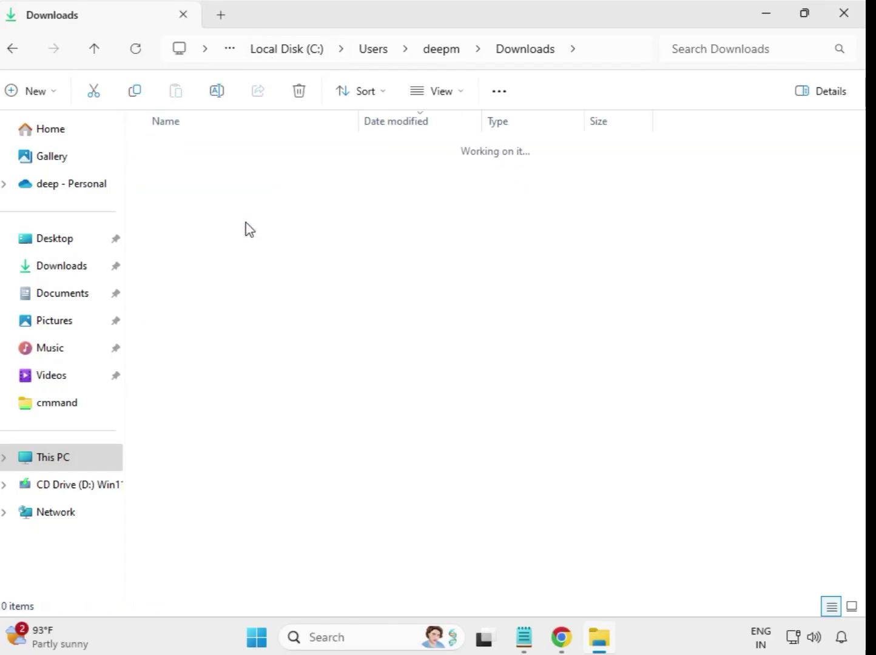
{"action": "left_click", "coordinate": [259, 181]}
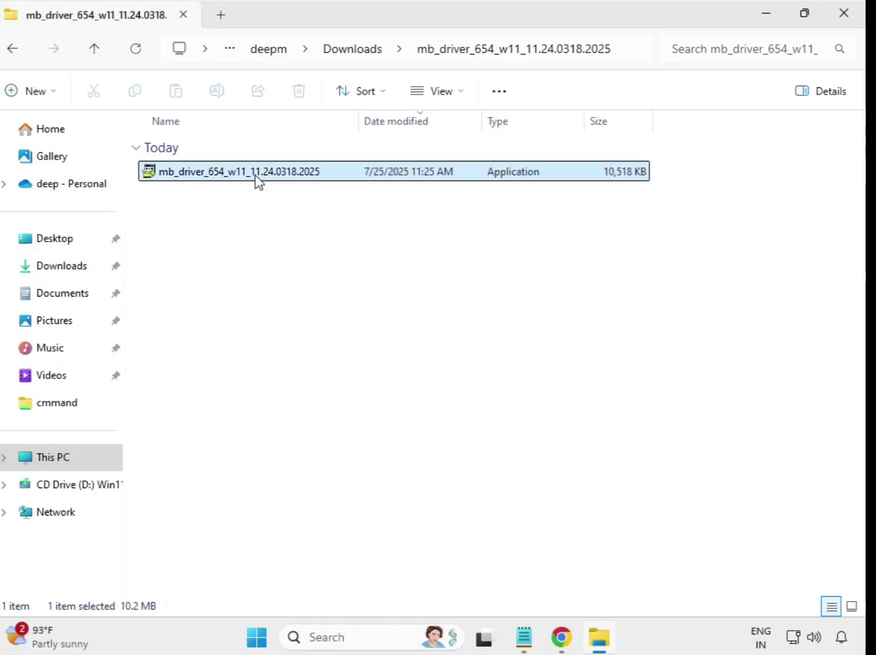
{"action": "right_click", "coordinate": [256, 180]}
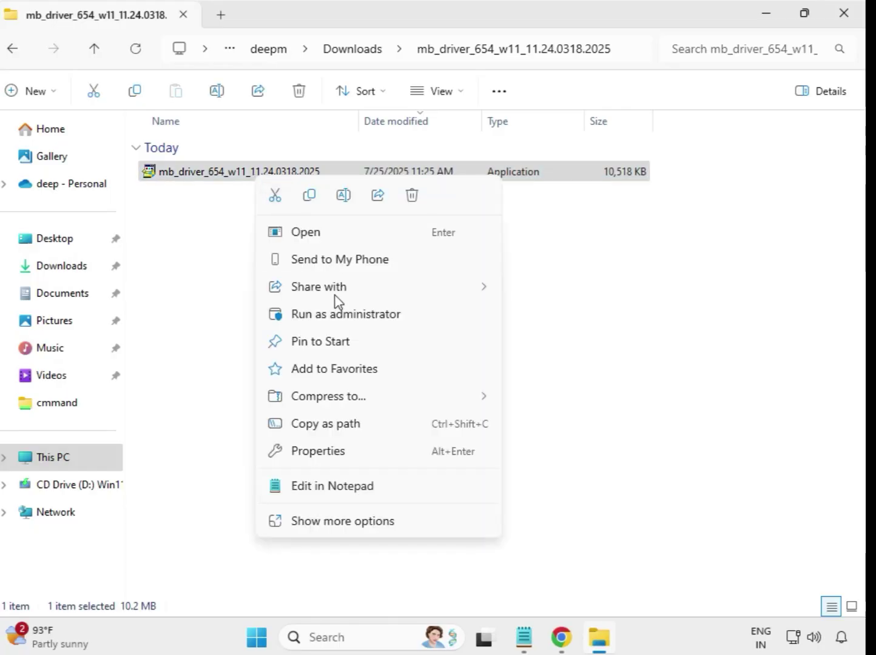
{"action": "left_click", "coordinate": [338, 314]}
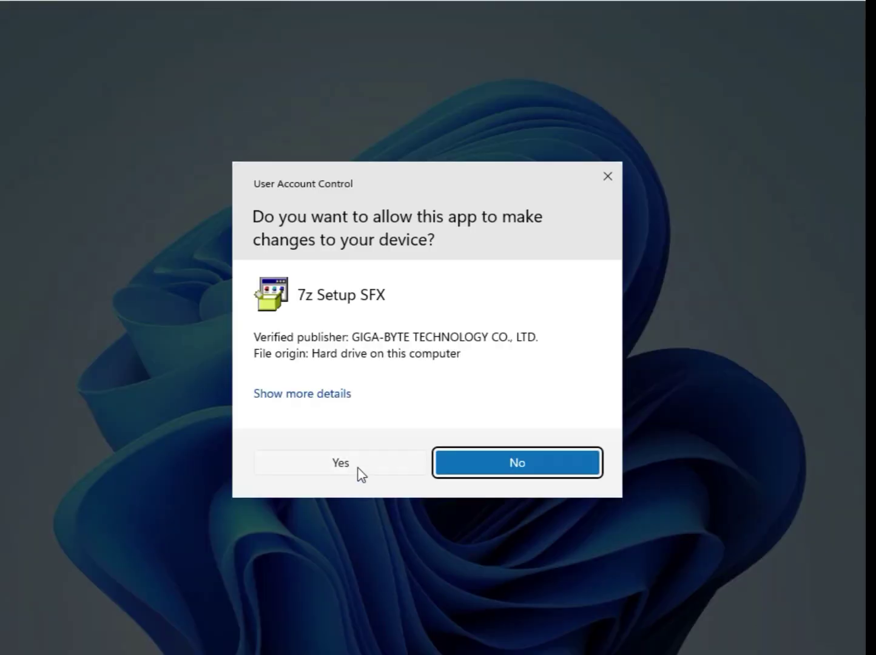
{"action": "left_click", "coordinate": [358, 472]}
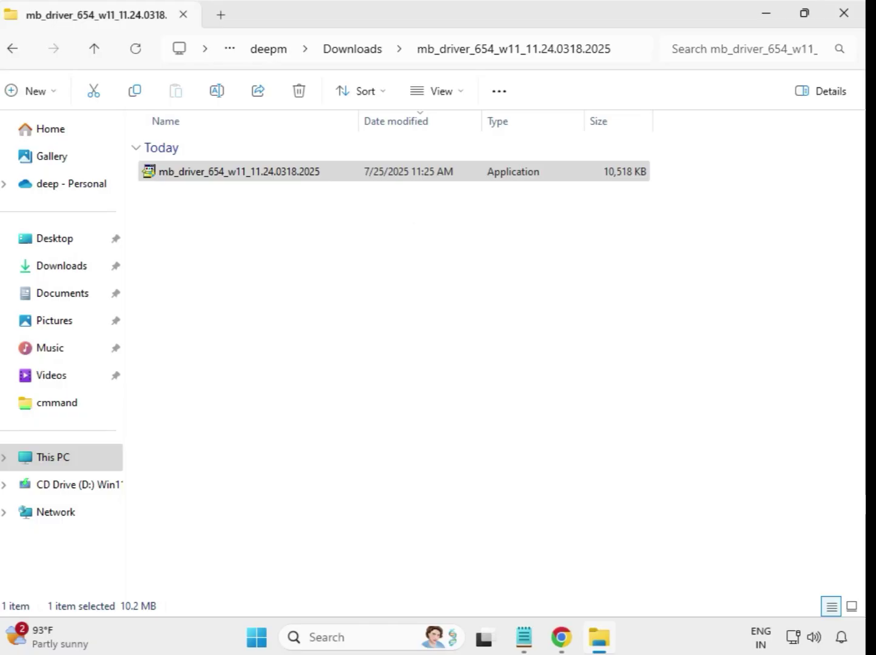
{"action": "left_click", "coordinate": [356, 54]}
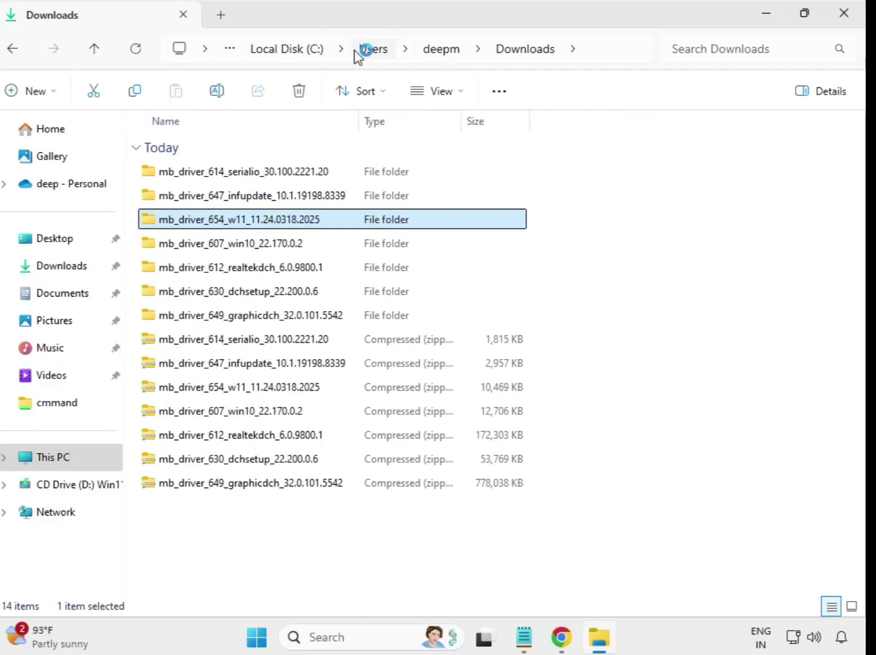
Step: Run the mb_driver_607_win10_22.170.0.2 application from its extracted folder as administrator, allowing it to make changes, and return to Downloads
{"action": "double_click", "coordinate": [254, 246]}
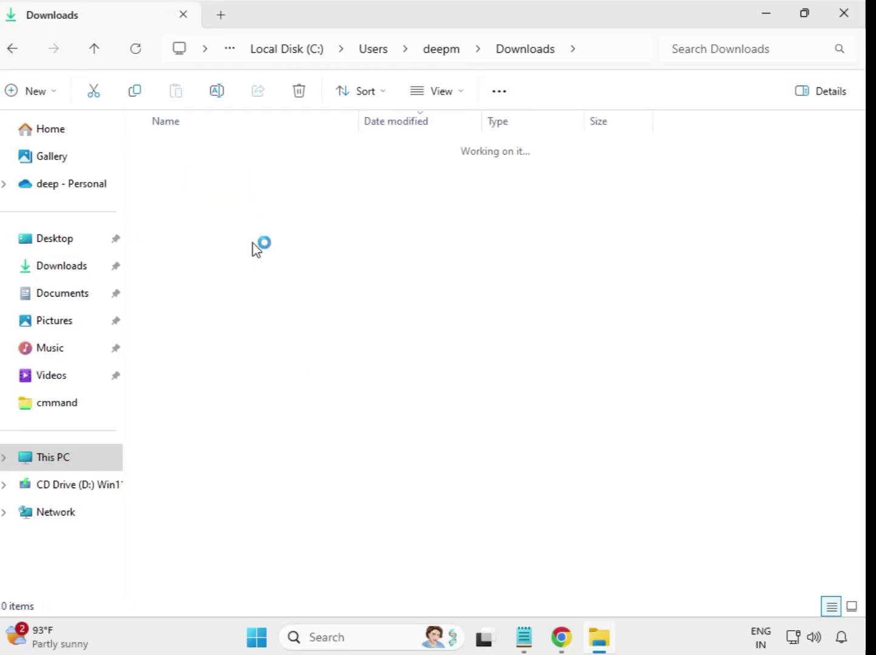
{"action": "left_click", "coordinate": [243, 180]}
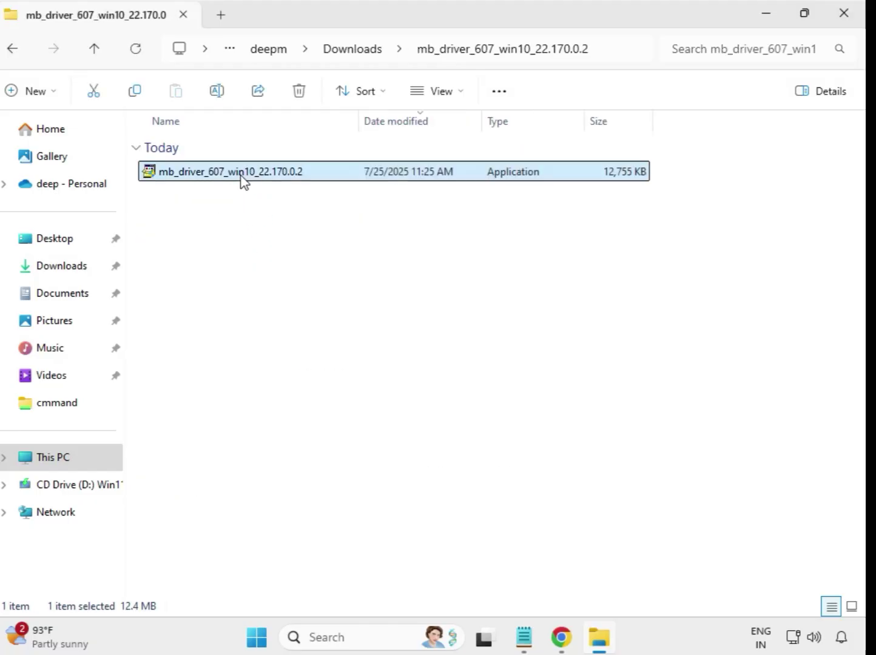
{"action": "right_click", "coordinate": [243, 180]}
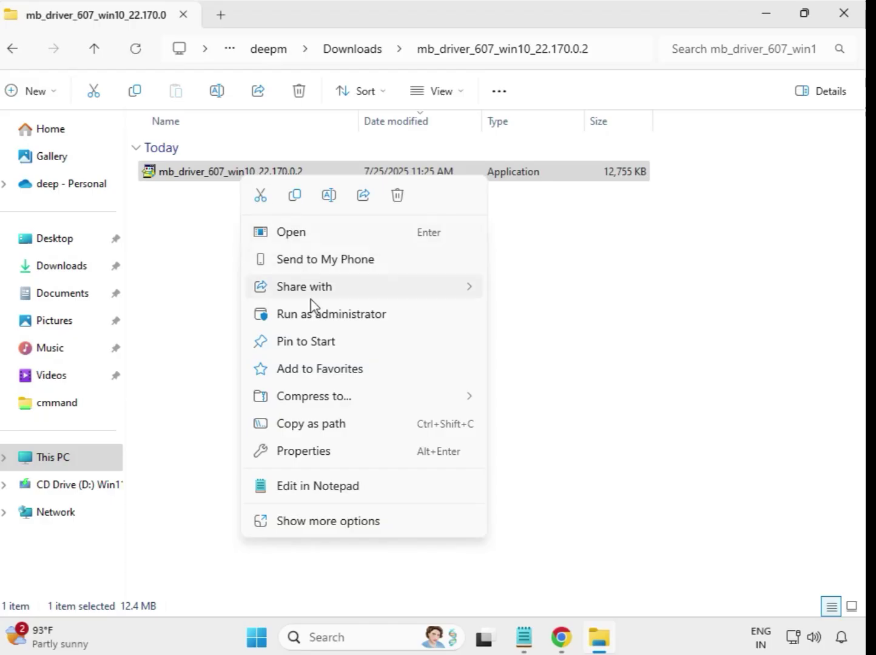
{"action": "left_click", "coordinate": [313, 315]}
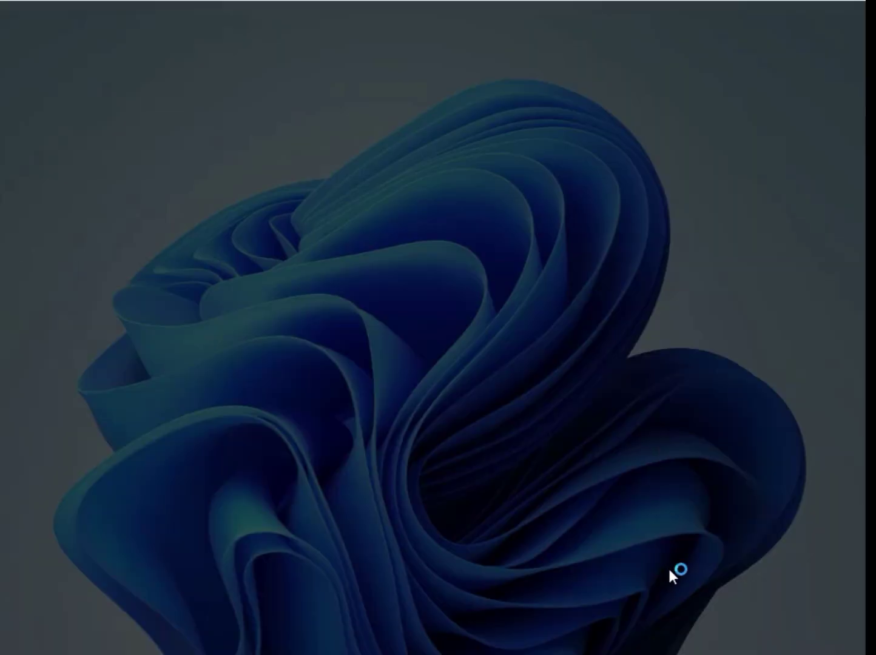
{"action": "left_click", "coordinate": [359, 462]}
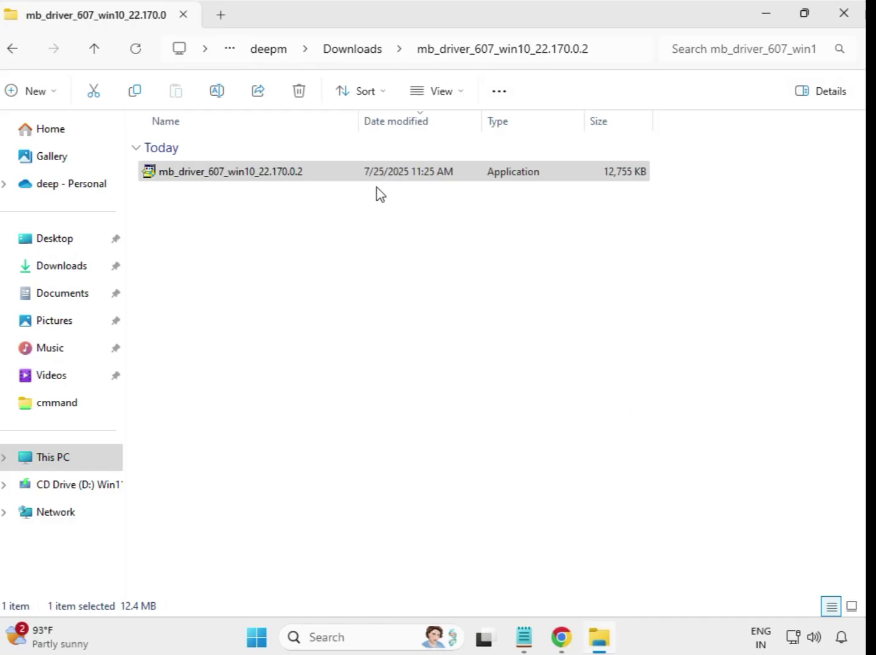
{"action": "left_click", "coordinate": [352, 50]}
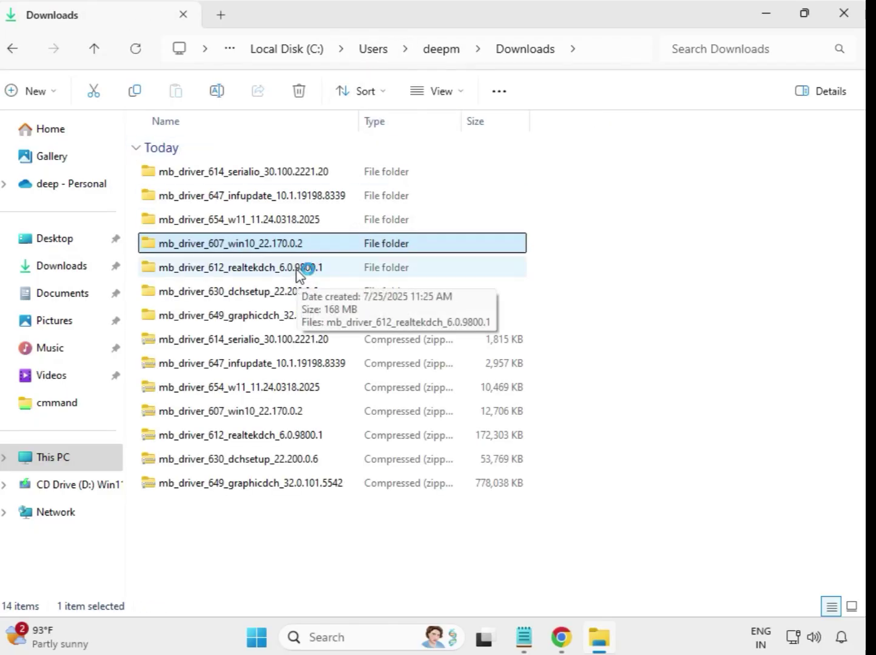
Step: Run the mb_driver_612_realtekdch_6.0.9800.1 application from its extracted folder as administrator, allowing it to make changes, and return to Downloads
{"action": "left_click", "coordinate": [298, 272]}
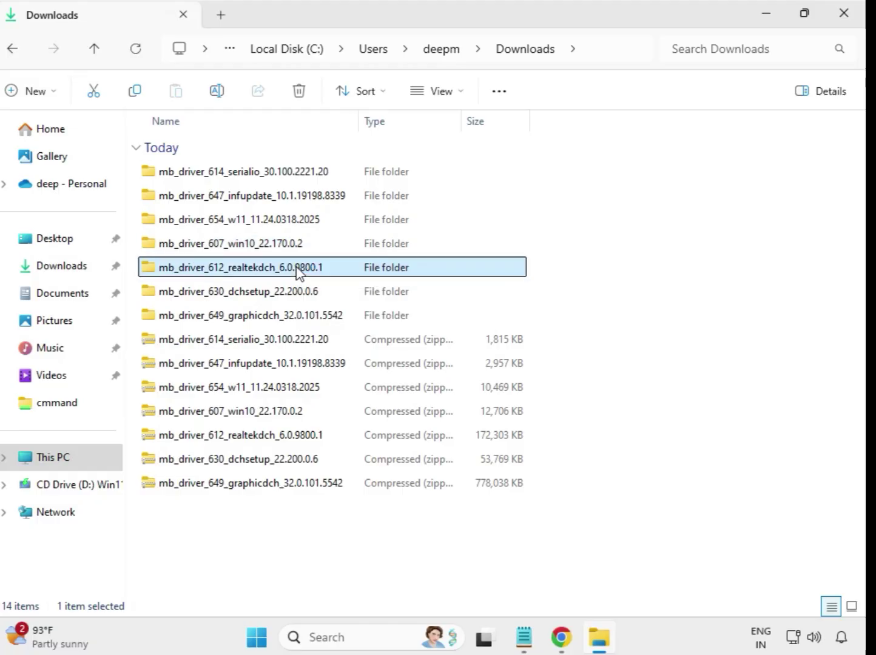
{"action": "double_click", "coordinate": [348, 274]}
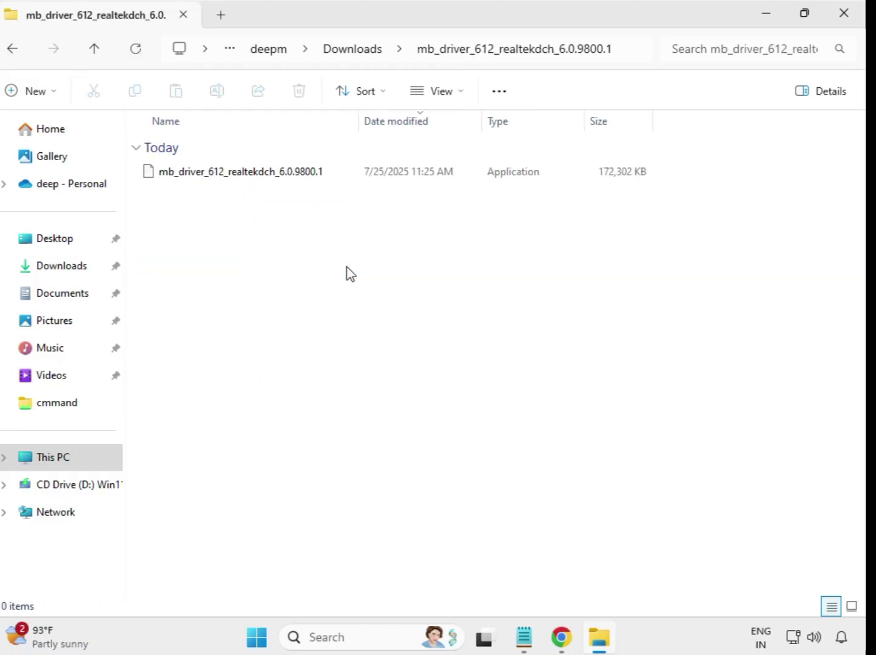
{"action": "left_click", "coordinate": [270, 176]}
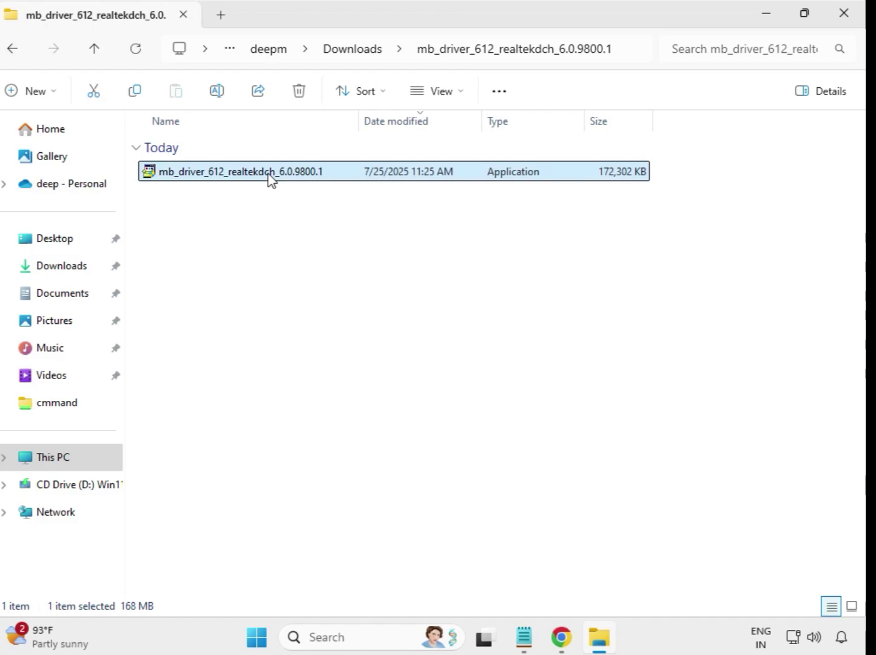
{"action": "right_click", "coordinate": [270, 176]}
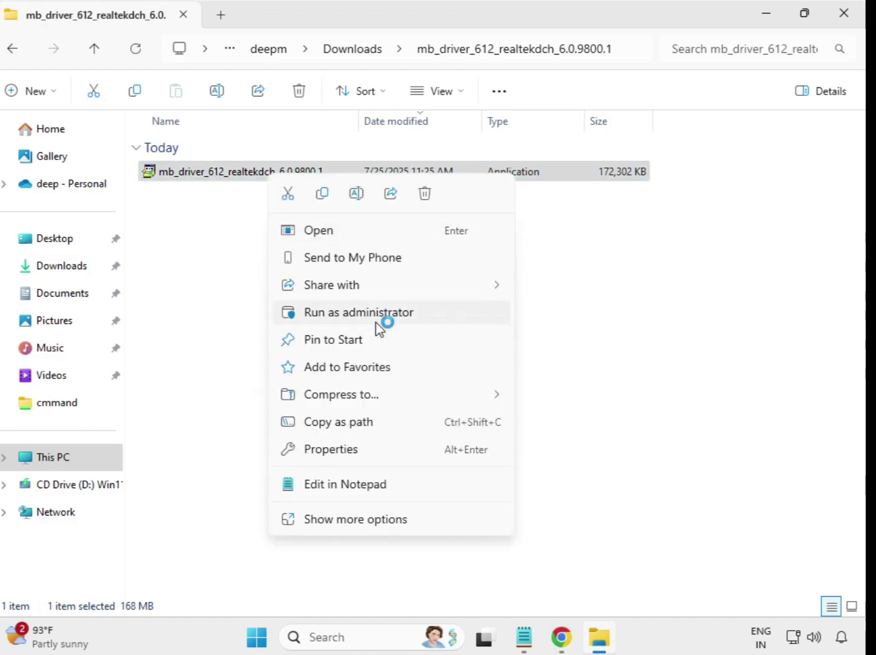
{"action": "left_click", "coordinate": [376, 321]}
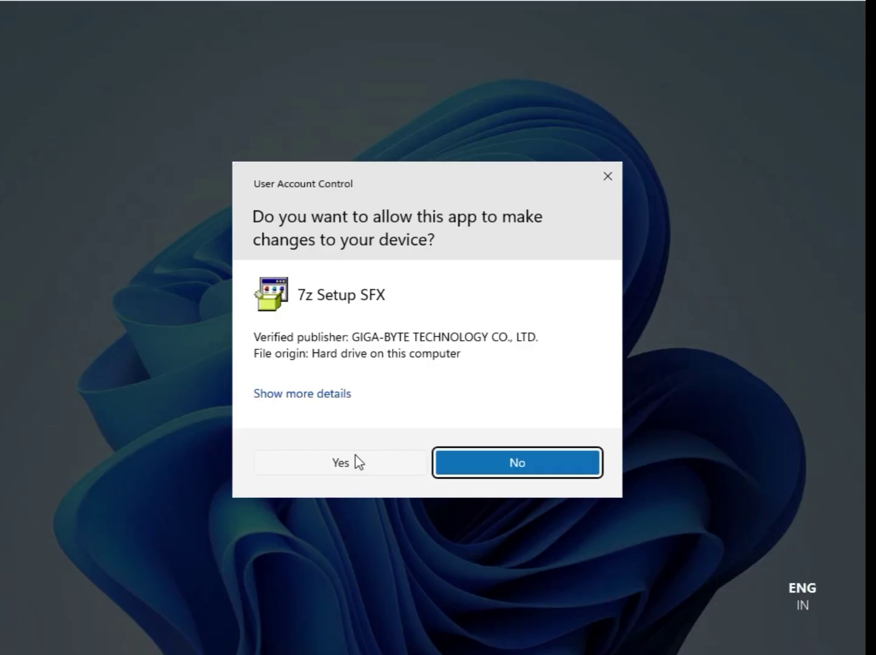
{"action": "left_click", "coordinate": [356, 461]}
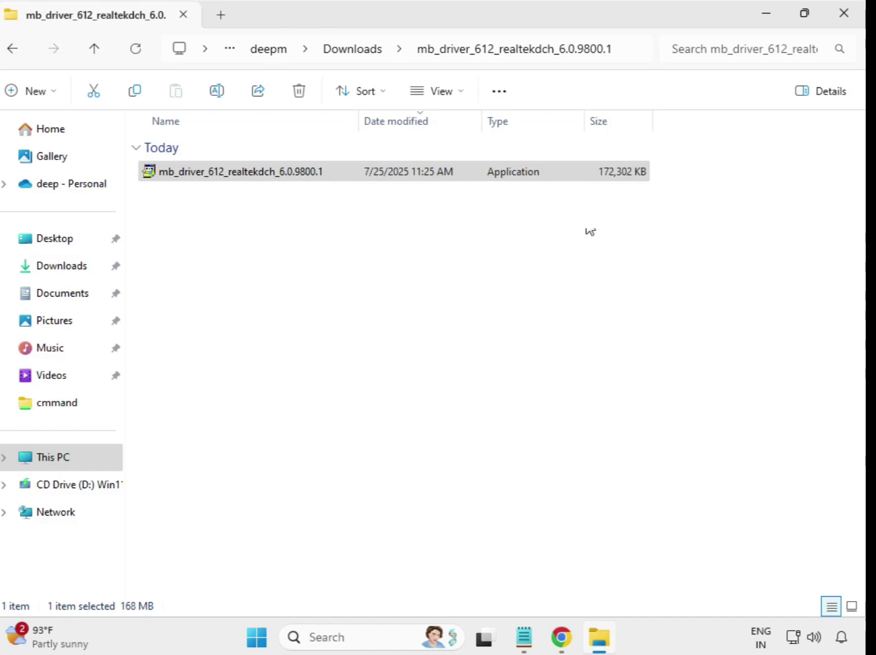
{"action": "left_click", "coordinate": [357, 56]}
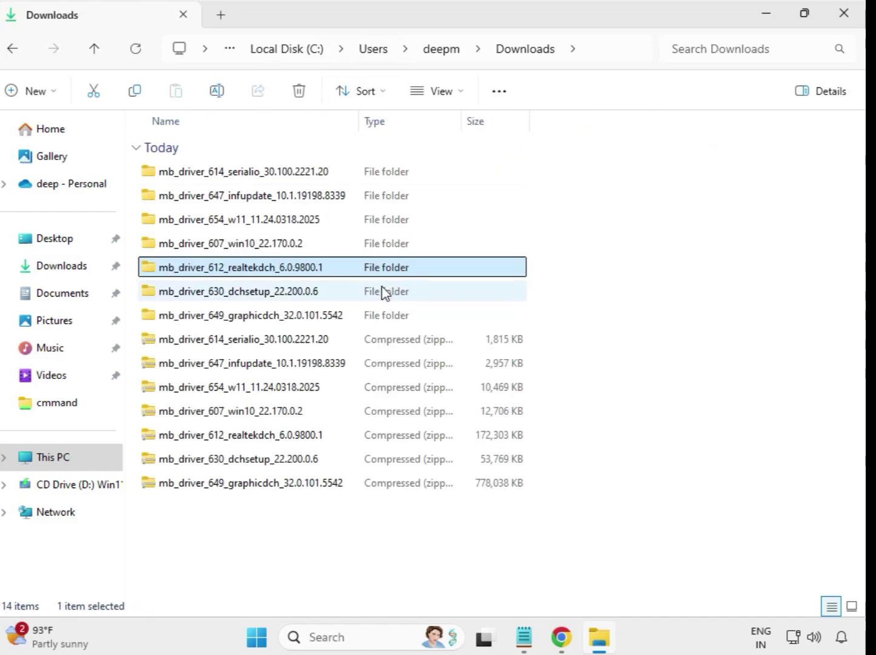
Step: Run the mb_driver_630_dchsetup_22.200.0.6 application from its extracted folder as administrator, allowing it to make changes, and return to Downloads
{"action": "left_click", "coordinate": [287, 296]}
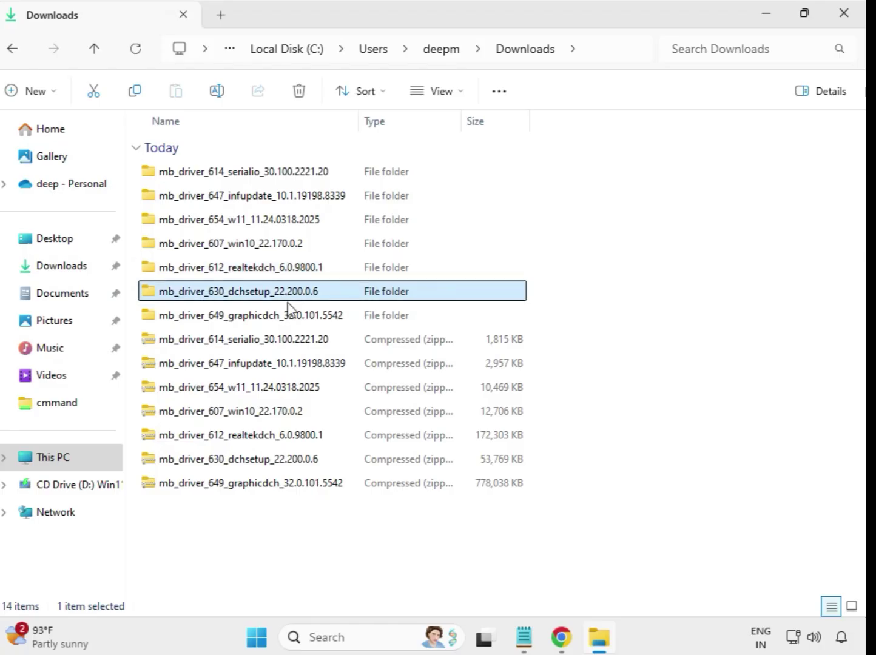
{"action": "left_click", "coordinate": [294, 320]}
{"action": "left_click", "coordinate": [296, 299]}
{"action": "double_click", "coordinate": [285, 299]}
{"action": "left_click", "coordinate": [236, 176]}
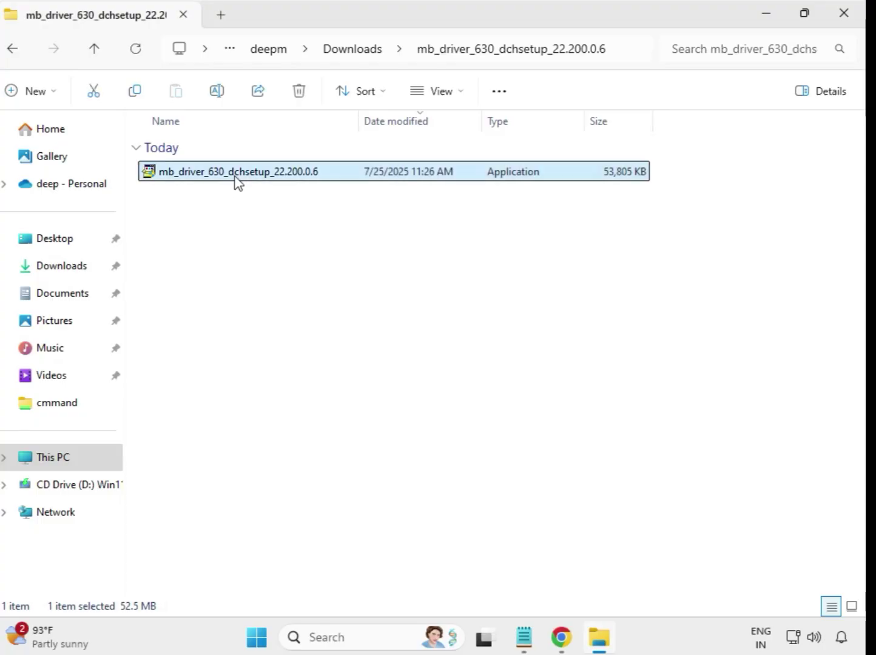
{"action": "right_click", "coordinate": [235, 177]}
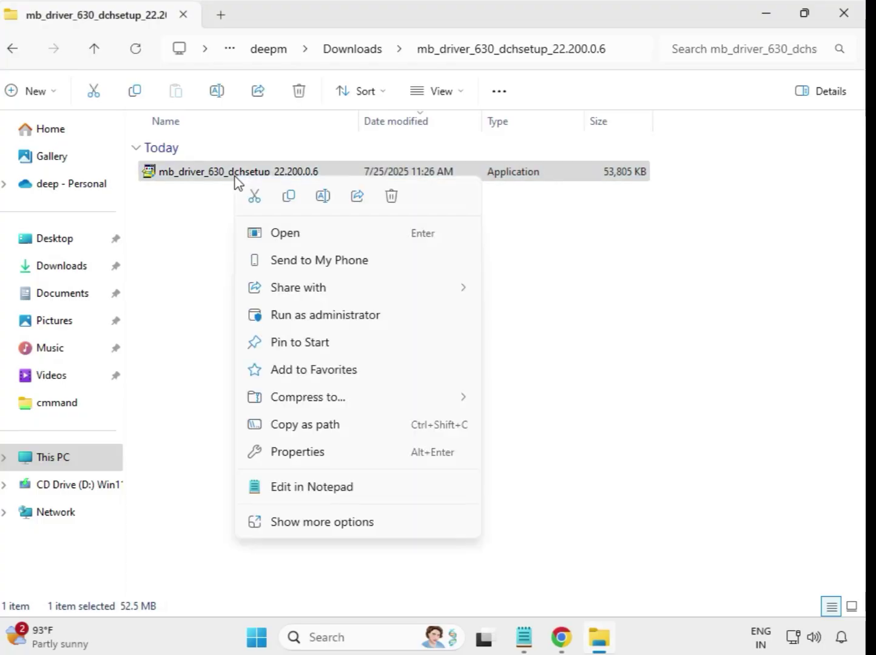
{"action": "left_click", "coordinate": [330, 316]}
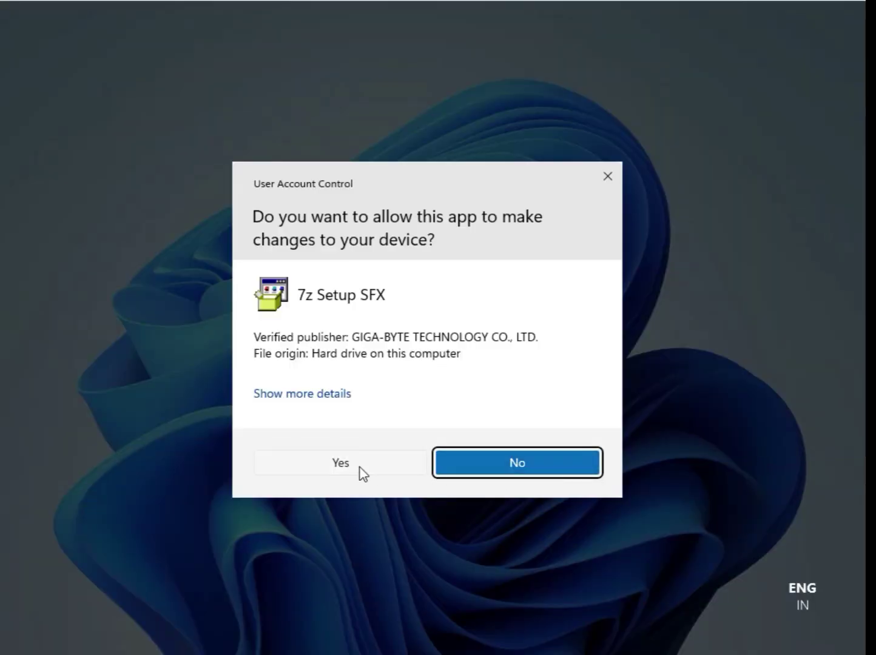
{"action": "left_click", "coordinate": [361, 468]}
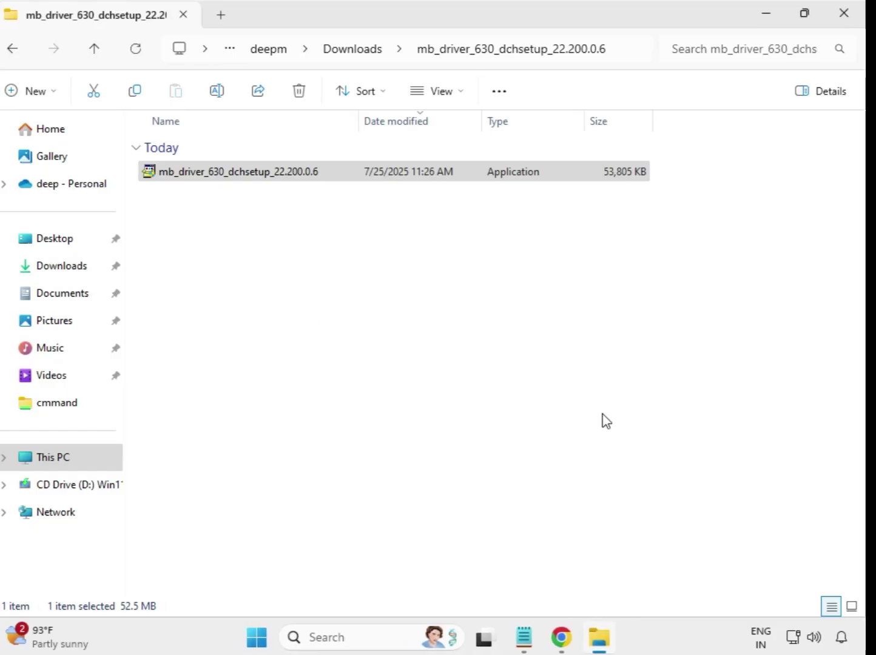
{"action": "left_click", "coordinate": [354, 50]}
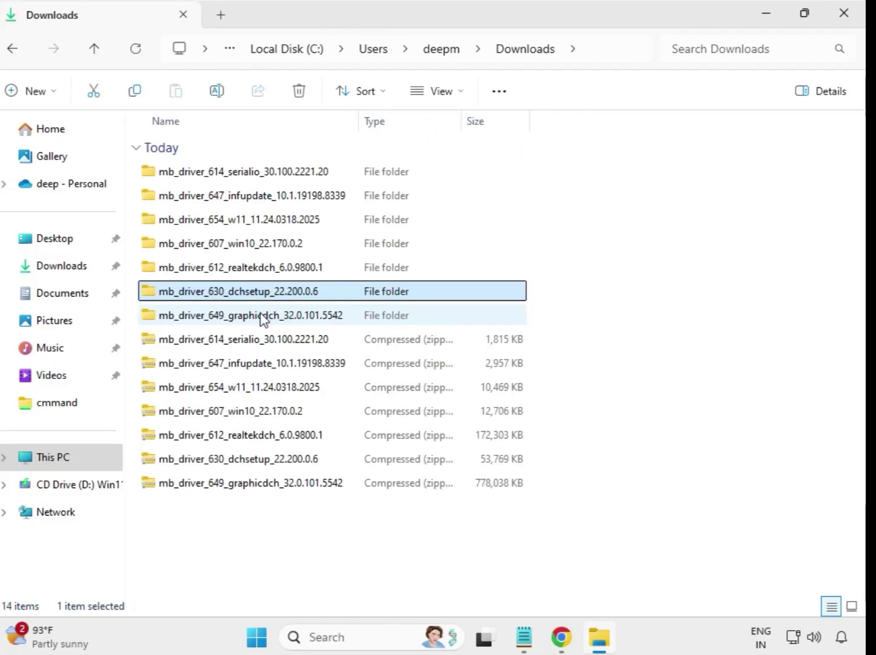
Step: Run the mb_driver_649_graphicdch_32.0.101.5542 application from its extracted folder as administrator, allowing it to make changes
{"action": "left_click", "coordinate": [262, 318]}
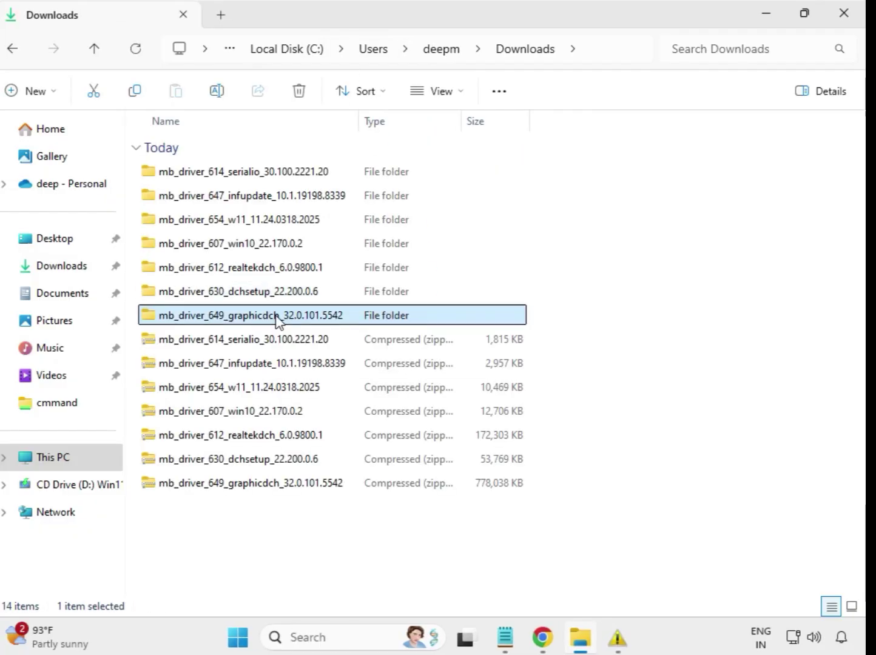
{"action": "double_click", "coordinate": [277, 320]}
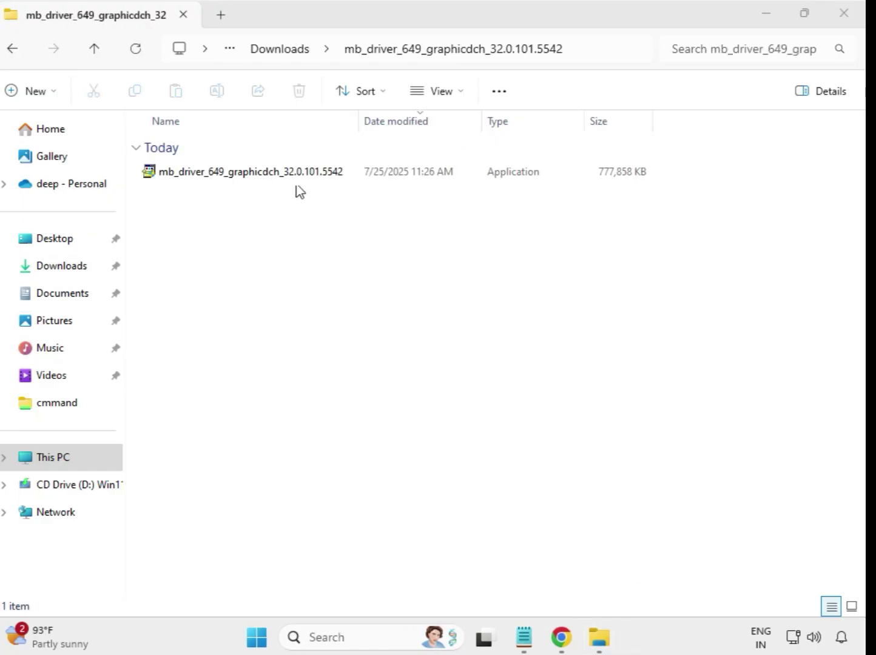
{"action": "left_click", "coordinate": [284, 171]}
{"action": "right_click", "coordinate": [292, 182]}
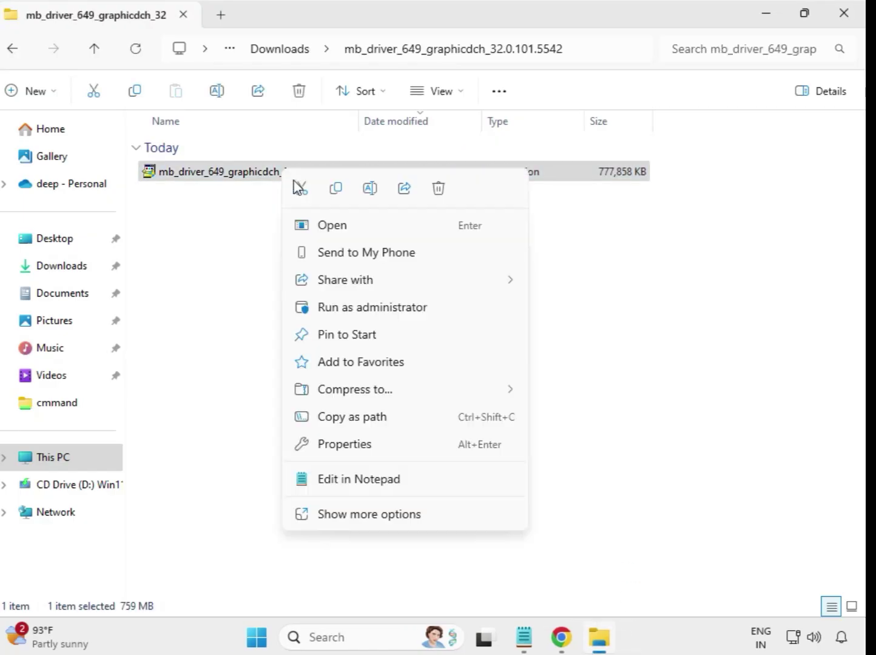
{"action": "left_click", "coordinate": [368, 310]}
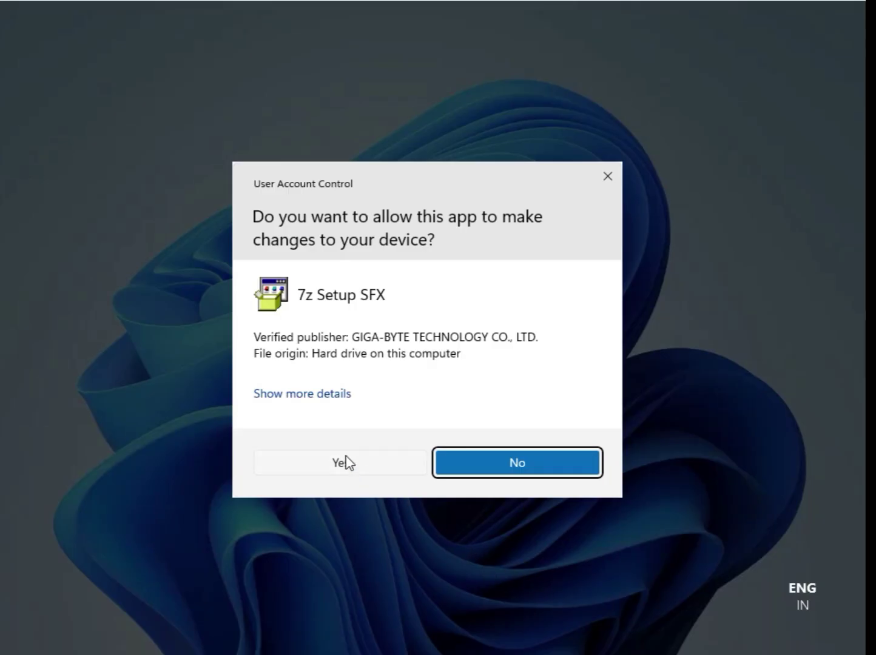
{"action": "left_click", "coordinate": [344, 463]}
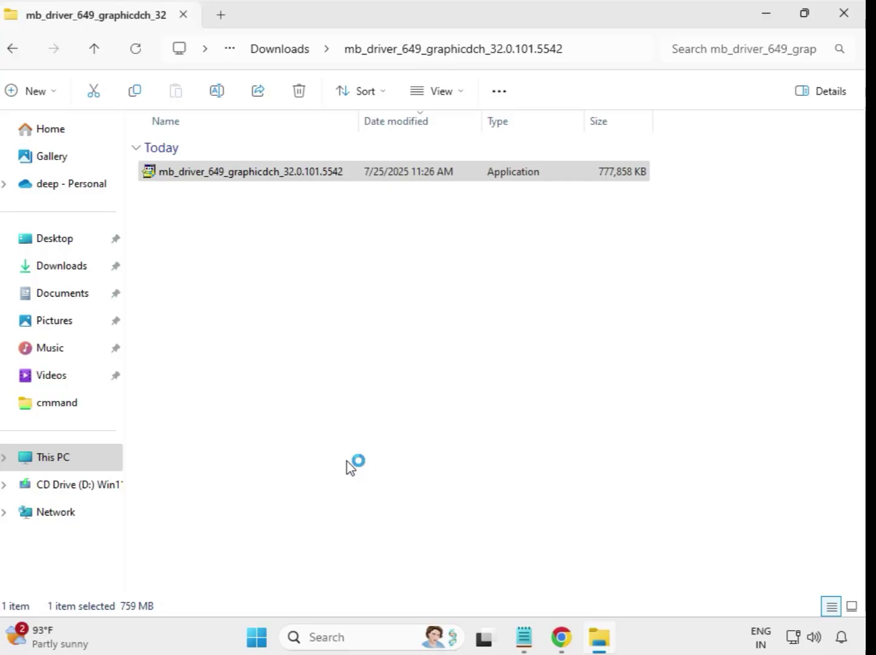